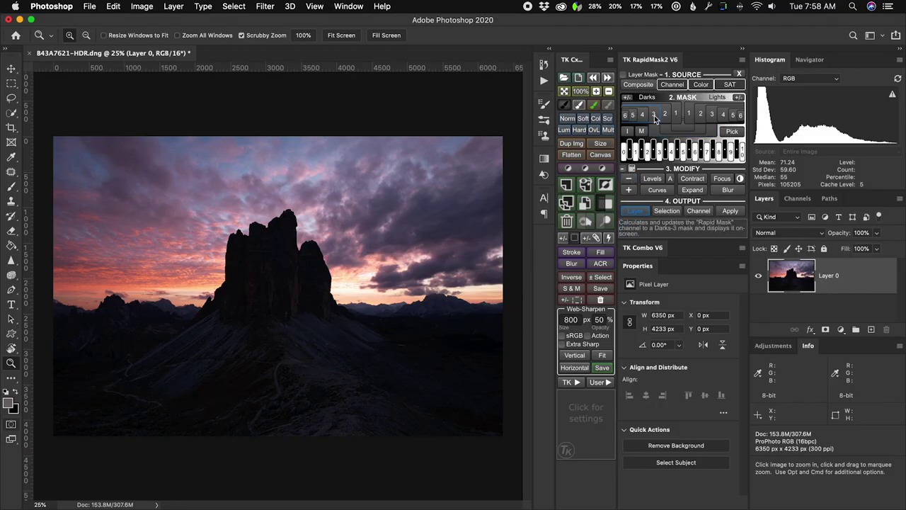
Create a Darks luminosity mask and add a raised Curves layer to lift the dark foreground.
{"action": "left_click", "coordinate": [656, 115]}
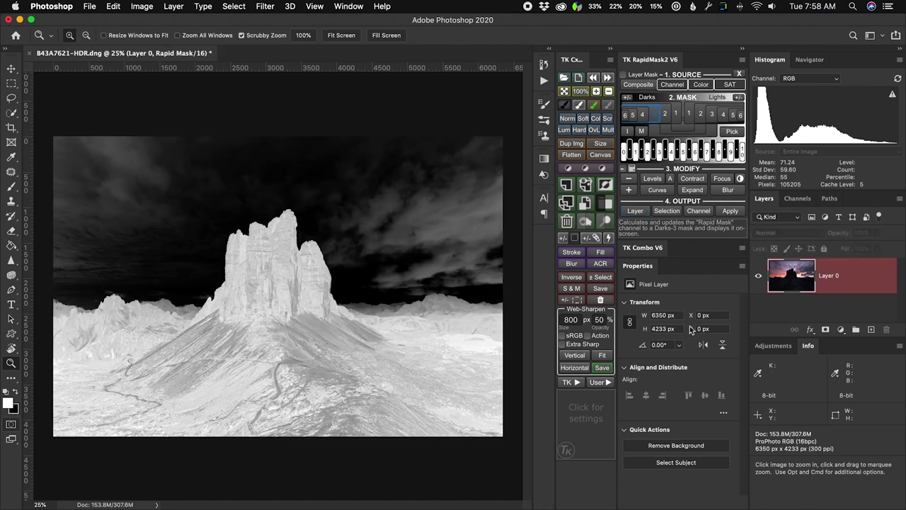
{"action": "left_click", "coordinate": [634, 210]}
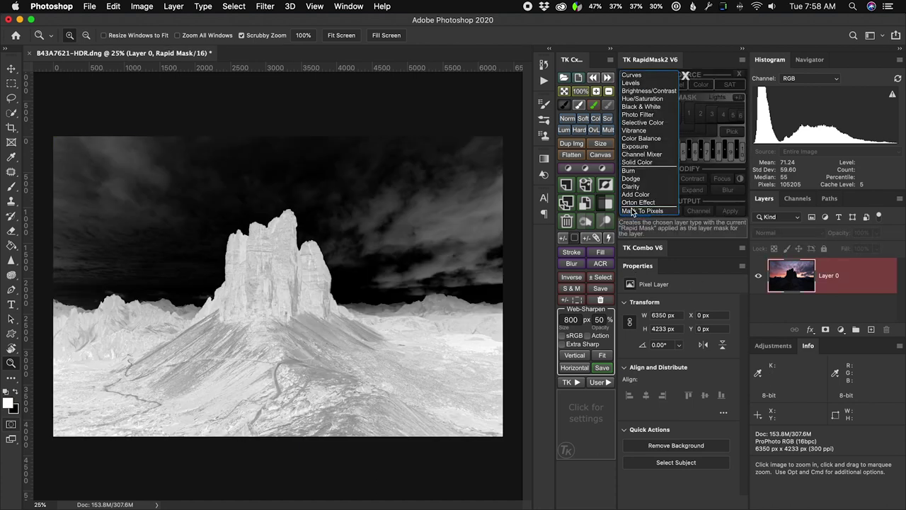
{"action": "left_click", "coordinate": [649, 76]}
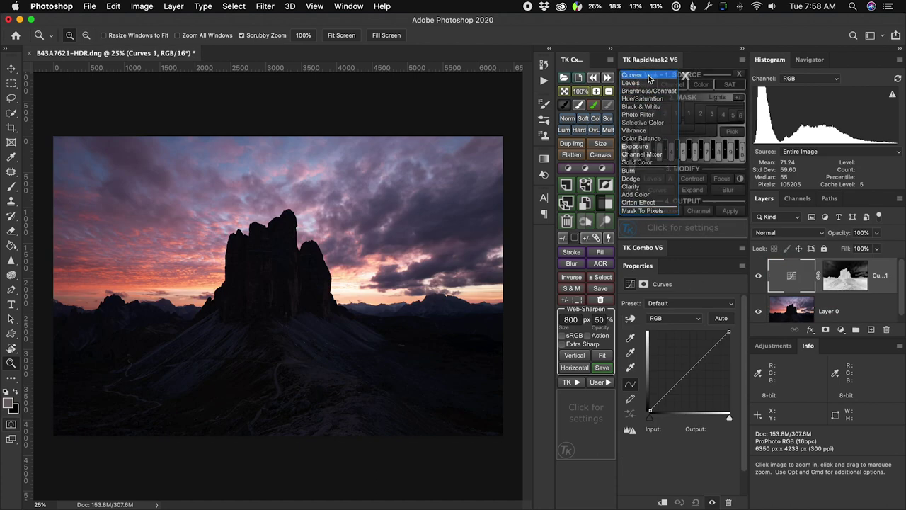
{"action": "left_click", "coordinate": [671, 388]}
{"action": "left_click_drag", "start_coordinate": [669, 386], "coordinate": [669, 383]}
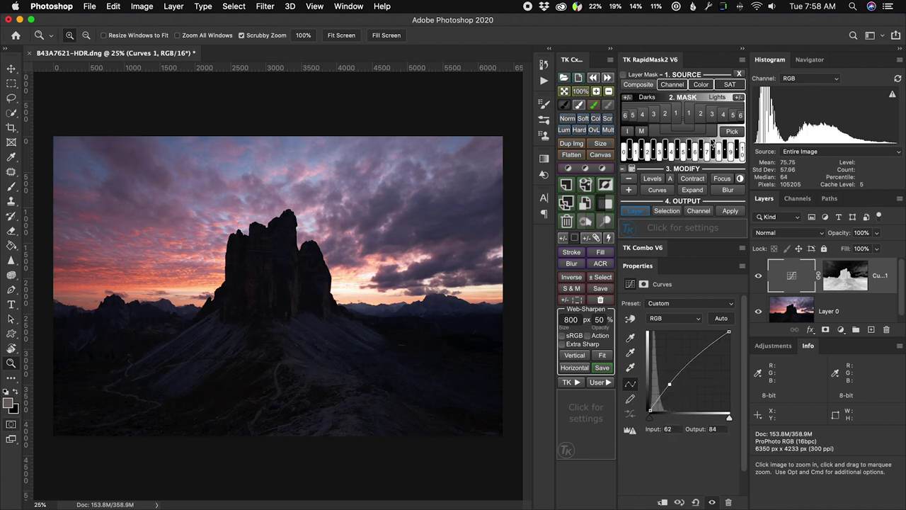
Add a second Curves layer on a Lights mask, pulled down to darken the sky.
{"action": "left_click", "coordinate": [711, 114]}
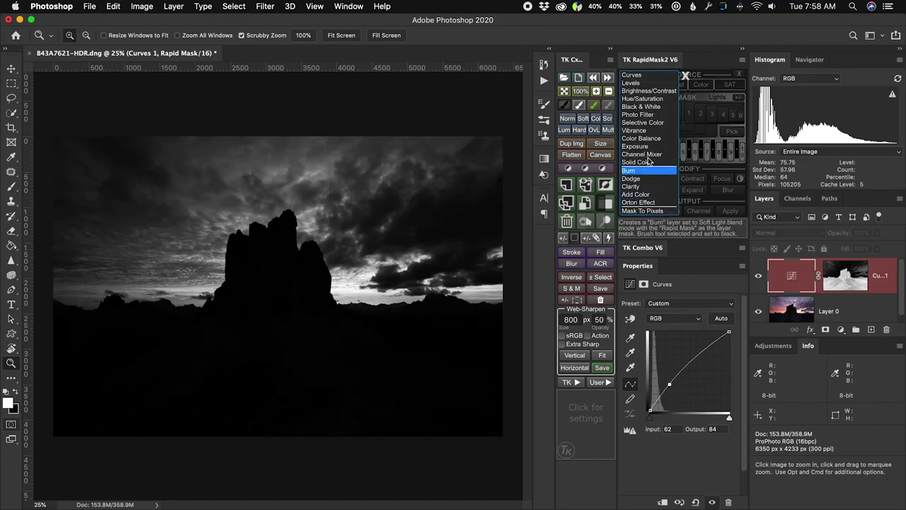
{"action": "left_click", "coordinate": [631, 74]}
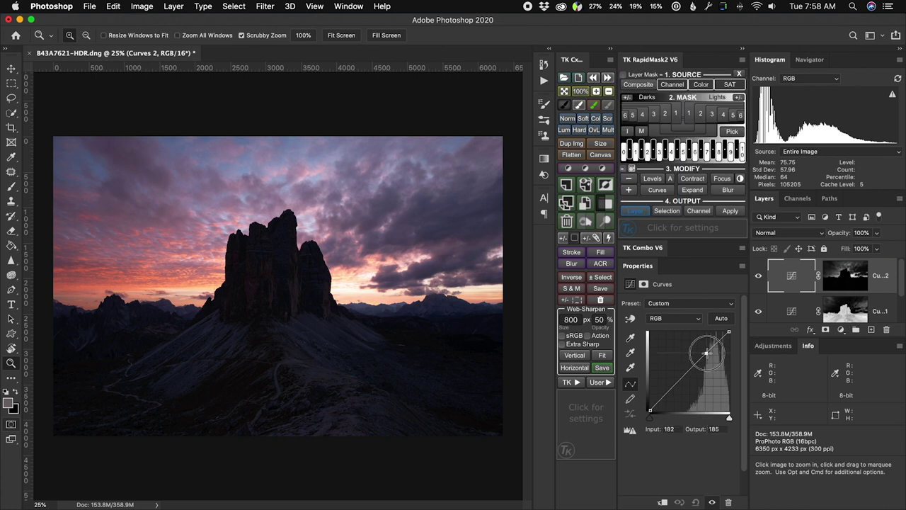
{"action": "left_click_drag", "start_coordinate": [707, 355], "coordinate": [709, 366]}
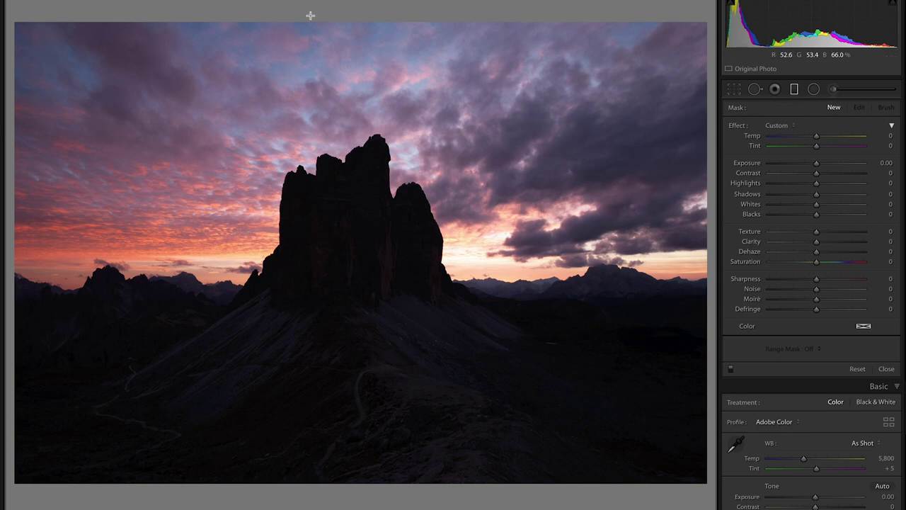
Place a graduated filter from the top edge at Exposure -1.59, fading past the peaks, with overlay shown.
{"action": "left_click_drag", "start_coordinate": [310, 14], "coordinate": [330, 129]}
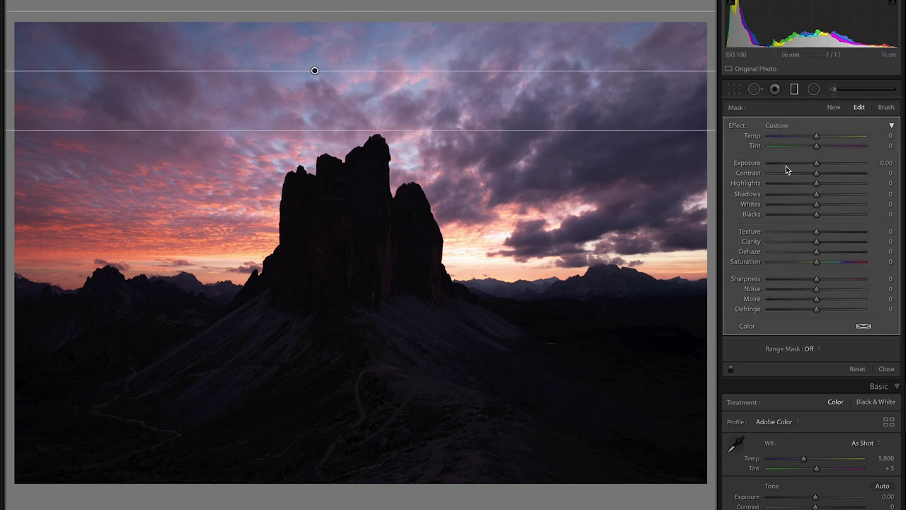
{"action": "left_click_drag", "start_coordinate": [816, 164], "coordinate": [797, 166]}
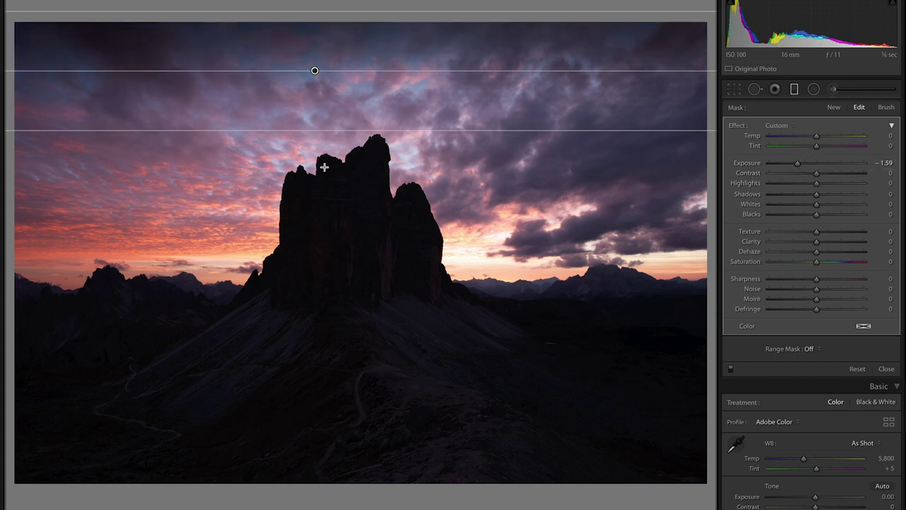
{"action": "left_click_drag", "start_coordinate": [329, 131], "coordinate": [330, 388]}
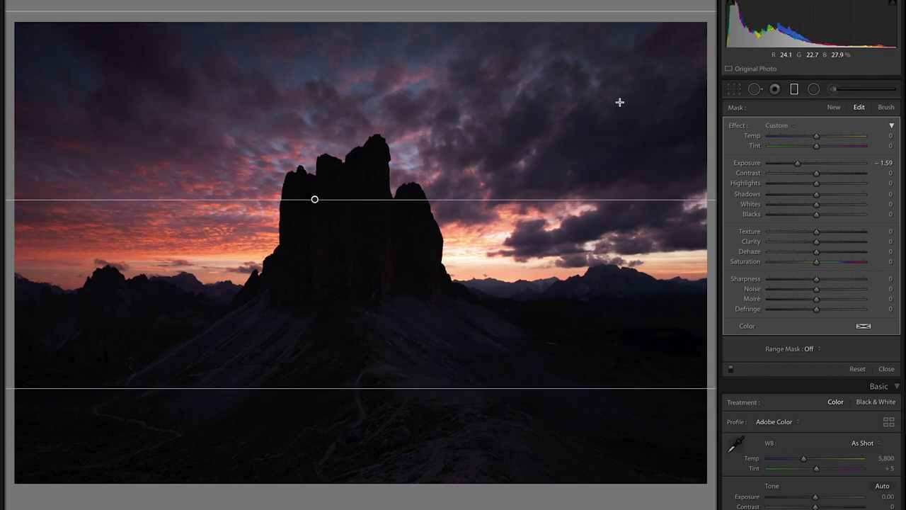
{"action": "key", "text": "o"}
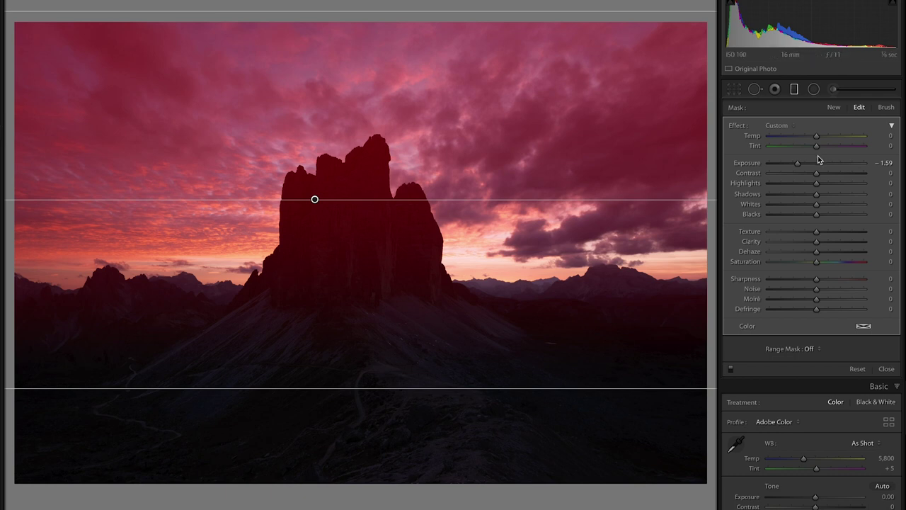
Strengthen the sky filter to Exposure -2.23, check its overlay and pin, then reset Exposure to 0.
{"action": "left_click_drag", "start_coordinate": [799, 164], "coordinate": [789, 165]}
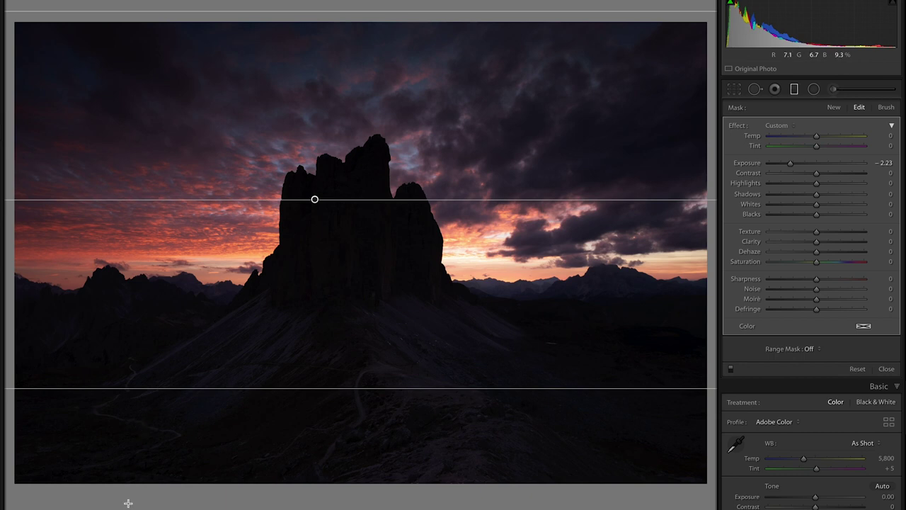
{"action": "key", "text": "o"}
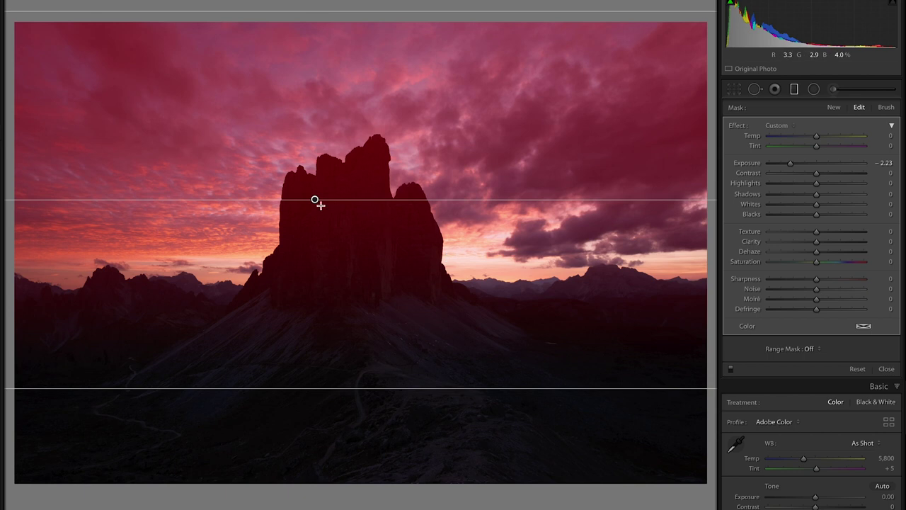
{"action": "mouse_move", "coordinate": [316, 199]}
{"action": "left_mouse_down"}
{"action": "mouse_move", "coordinate": [318, 222]}
{"action": "mouse_move", "coordinate": [320, 197]}
{"action": "left_mouse_up"}
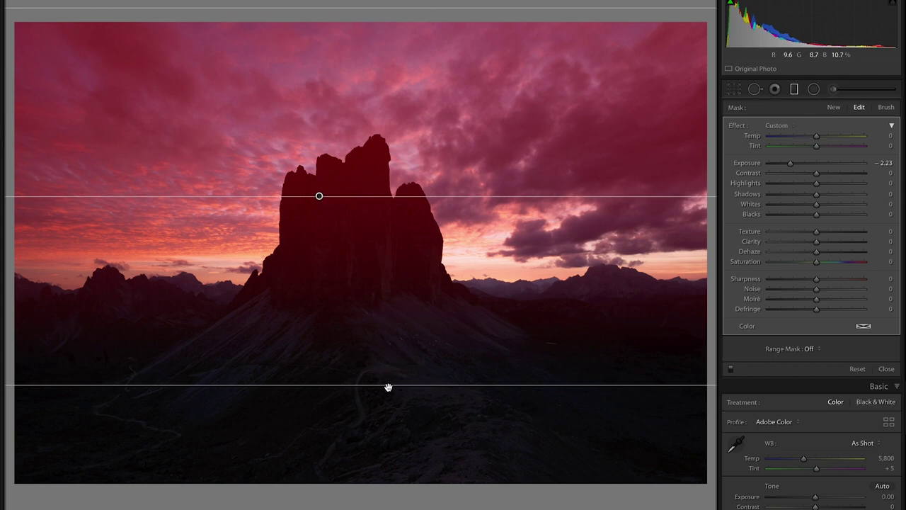
{"action": "double_click", "coordinate": [748, 165]}
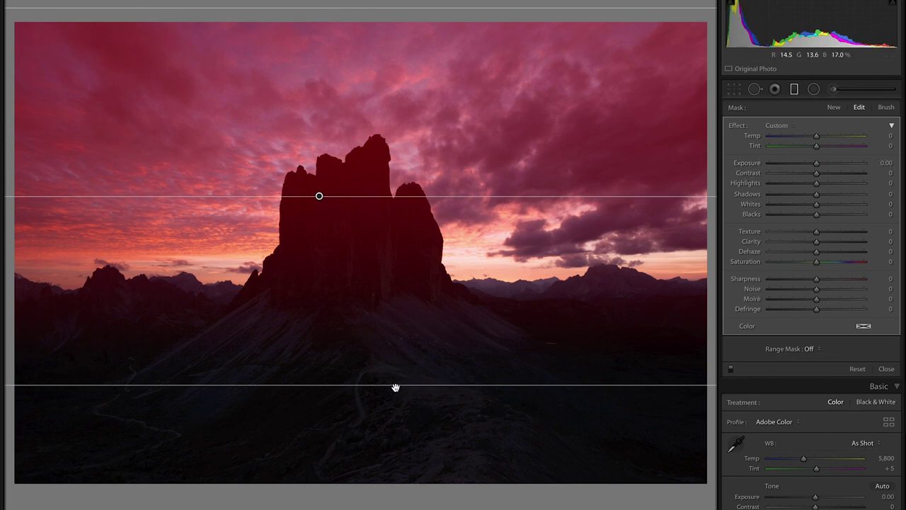
Drag the filter's guide lines so the graduated mask spans the whole photo.
{"action": "left_click_drag", "start_coordinate": [396, 386], "coordinate": [365, 43]}
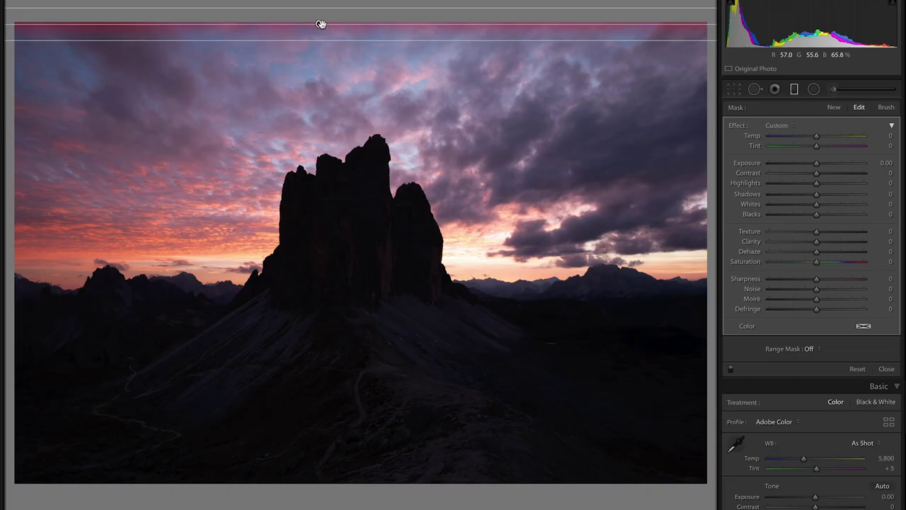
{"action": "left_click_drag", "start_coordinate": [322, 35], "coordinate": [372, 508]}
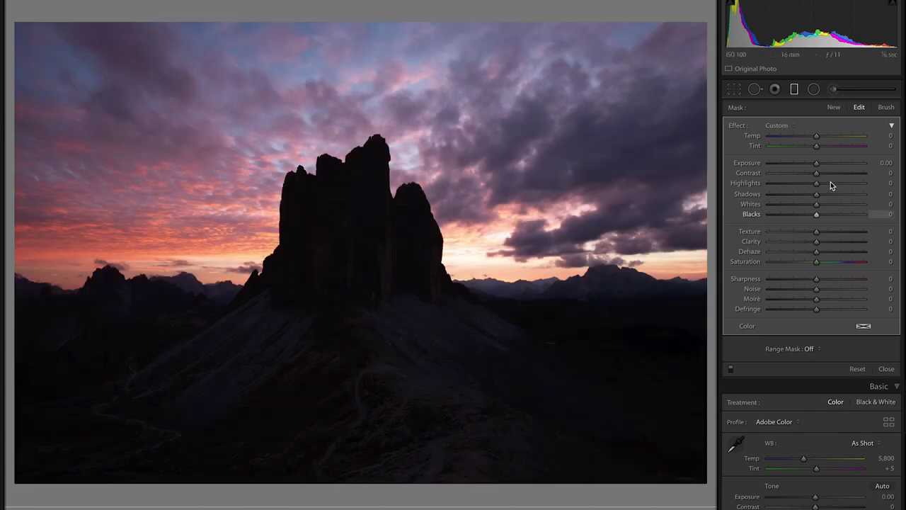
Set the filter to Temp 10, Exposure -0.30, Highlights -8, Clarity 17, Dehaze 11, Saturation 9.
{"action": "mouse_move", "coordinate": [816, 164]}
{"action": "left_mouse_down"}
{"action": "mouse_move", "coordinate": [786, 162]}
{"action": "mouse_move", "coordinate": [818, 166]}
{"action": "left_mouse_up"}
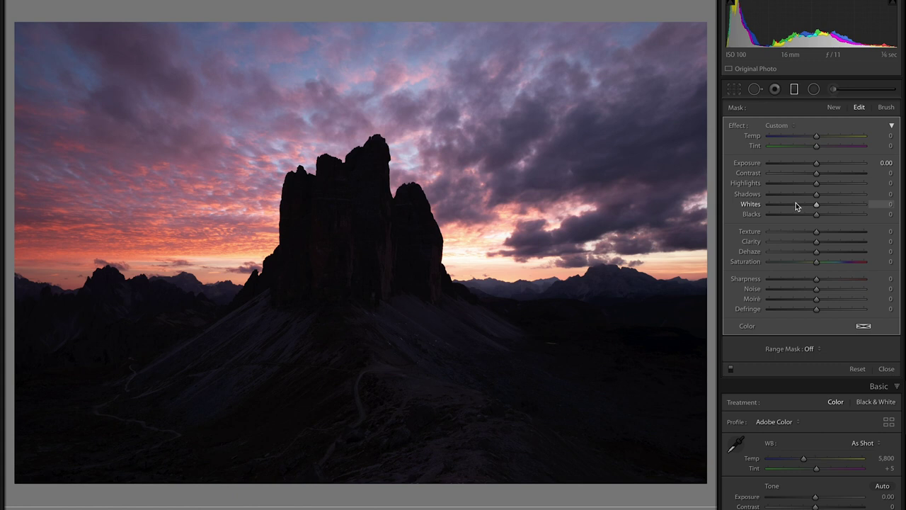
{"action": "left_click", "coordinate": [816, 164]}
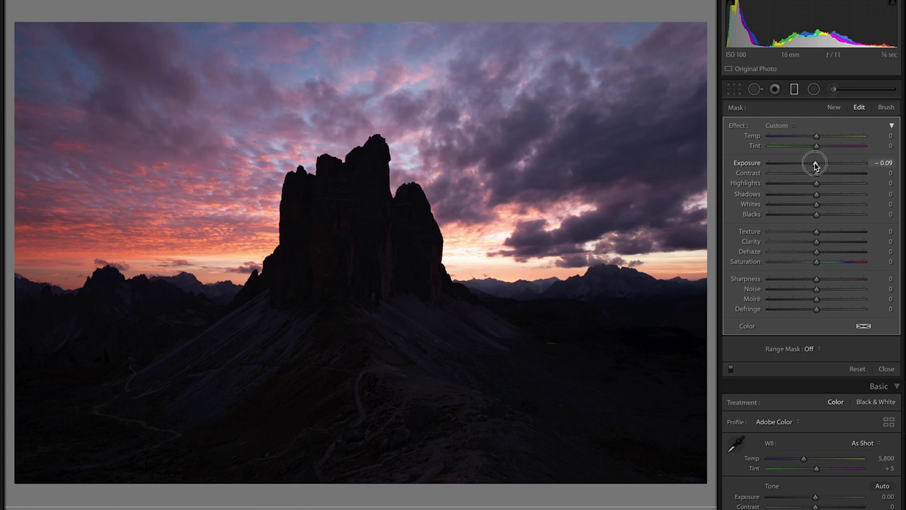
{"action": "left_click_drag", "start_coordinate": [815, 165], "coordinate": [813, 188]}
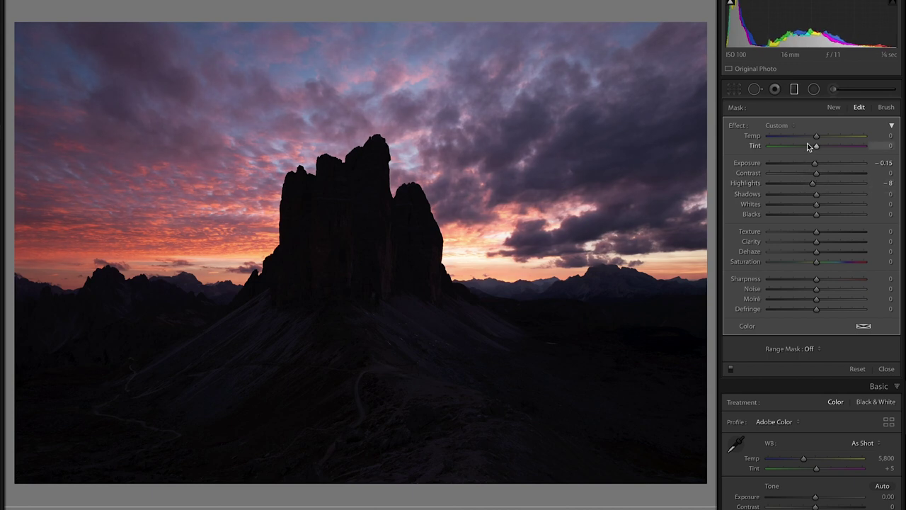
{"action": "left_click_drag", "start_coordinate": [816, 137], "coordinate": [820, 138]}
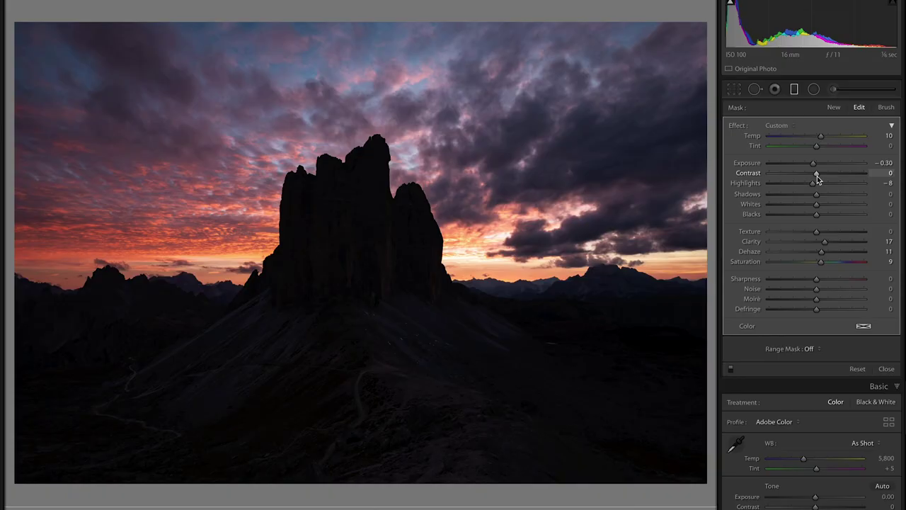
Toggle the filter off and on to compare, then set its Range Mask to Luminance.
{"action": "left_click", "coordinate": [732, 370]}
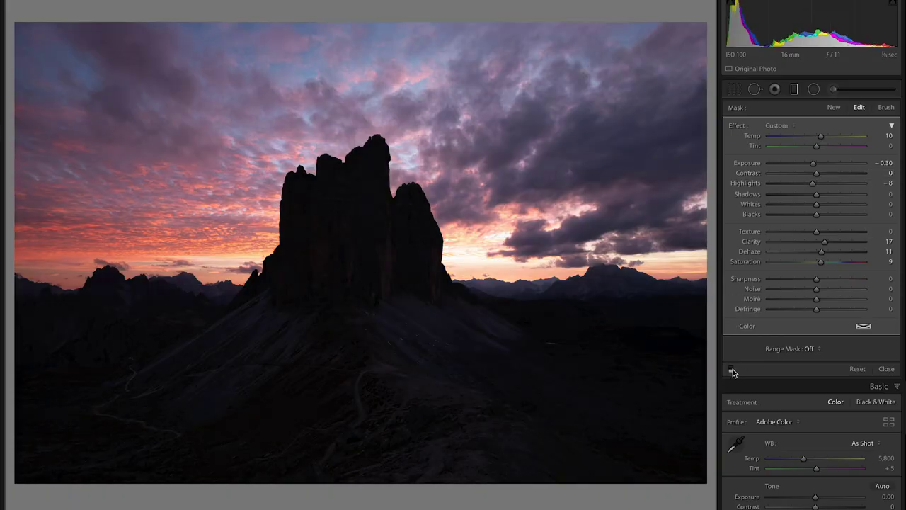
{"action": "left_click", "coordinate": [732, 369]}
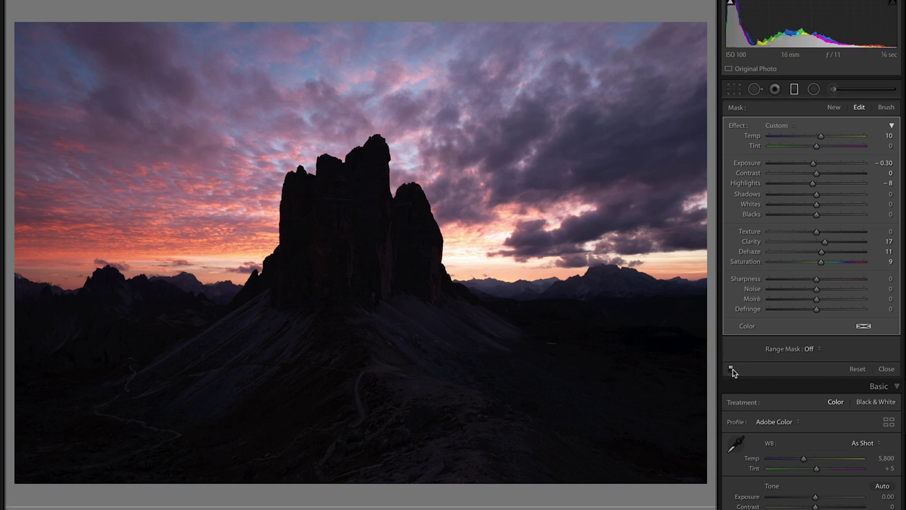
{"action": "left_click", "coordinate": [733, 369]}
{"action": "left_click", "coordinate": [733, 369]}
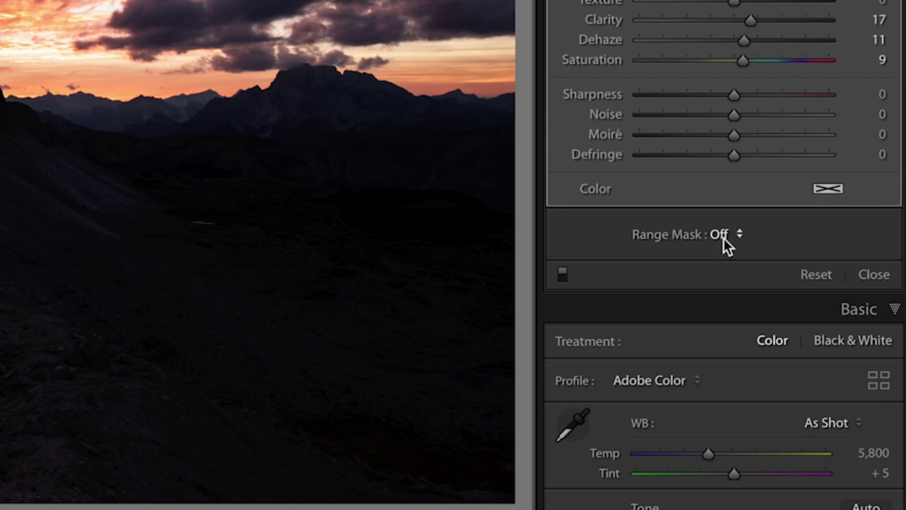
{"action": "left_click", "coordinate": [722, 238]}
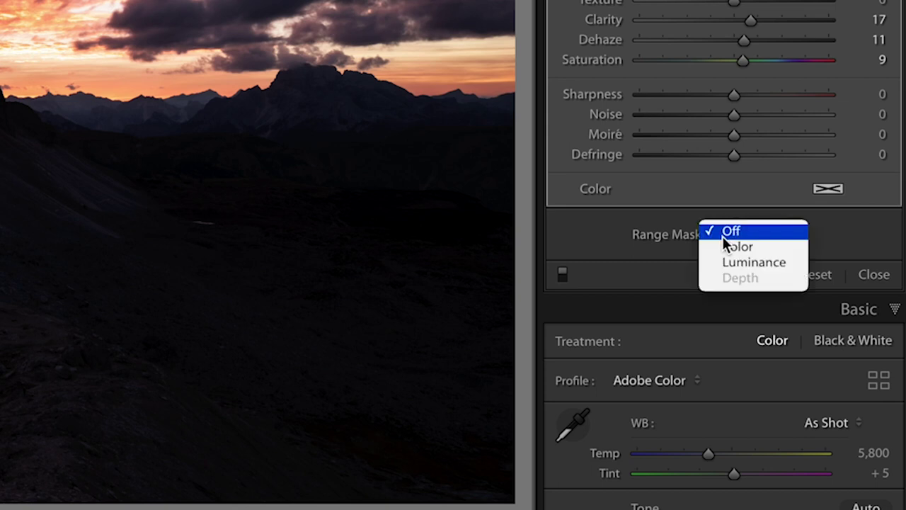
{"action": "left_click", "coordinate": [747, 263]}
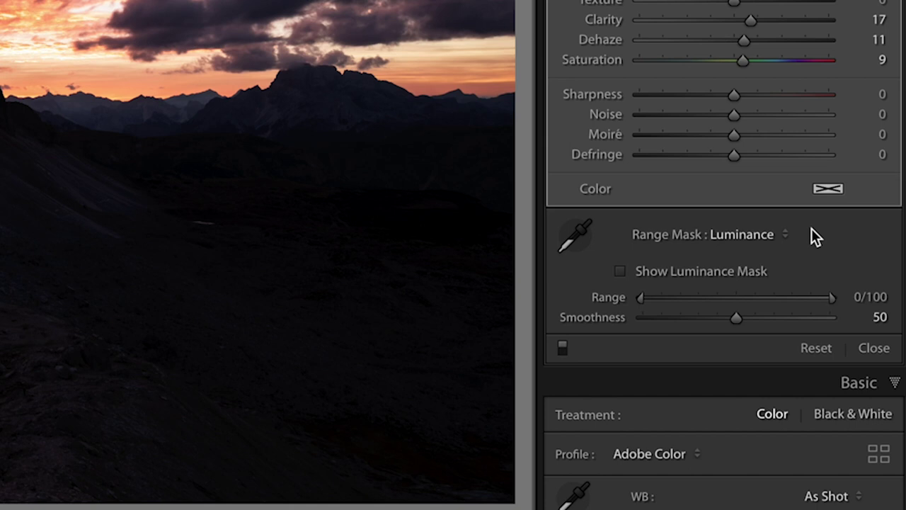
Show the luminance mask overlay and limit the range to 60/100, trying the Smoothness slider.
{"action": "left_click", "coordinate": [695, 272]}
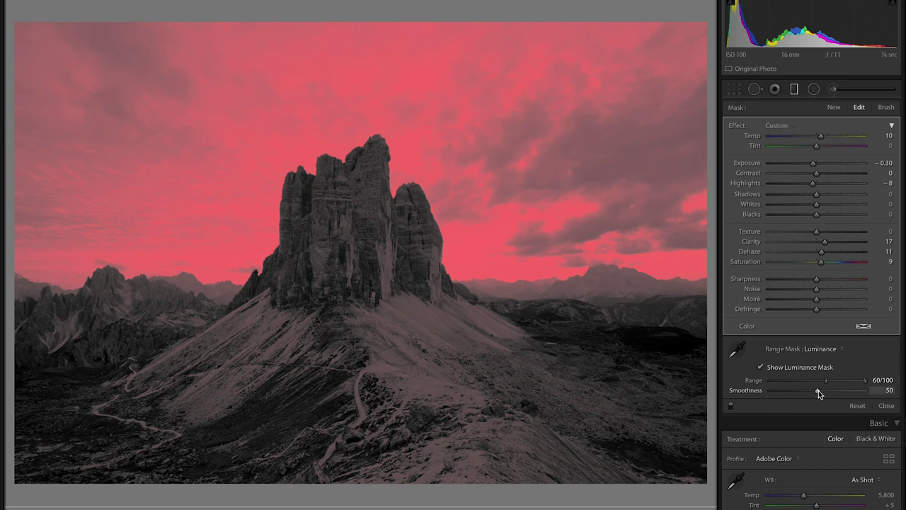
{"action": "mouse_move", "coordinate": [818, 391]}
{"action": "left_mouse_down"}
{"action": "mouse_move", "coordinate": [796, 393]}
{"action": "mouse_move", "coordinate": [832, 393]}
{"action": "left_mouse_up"}
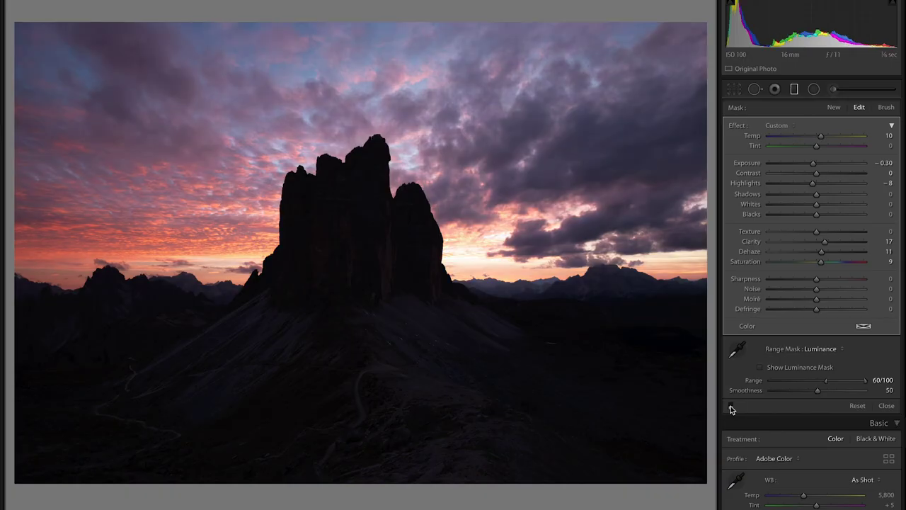
Switch the sky filter off and on repeatedly to compare before and after, leaving it on.
{"action": "left_click", "coordinate": [731, 407]}
{"action": "left_click", "coordinate": [731, 406]}
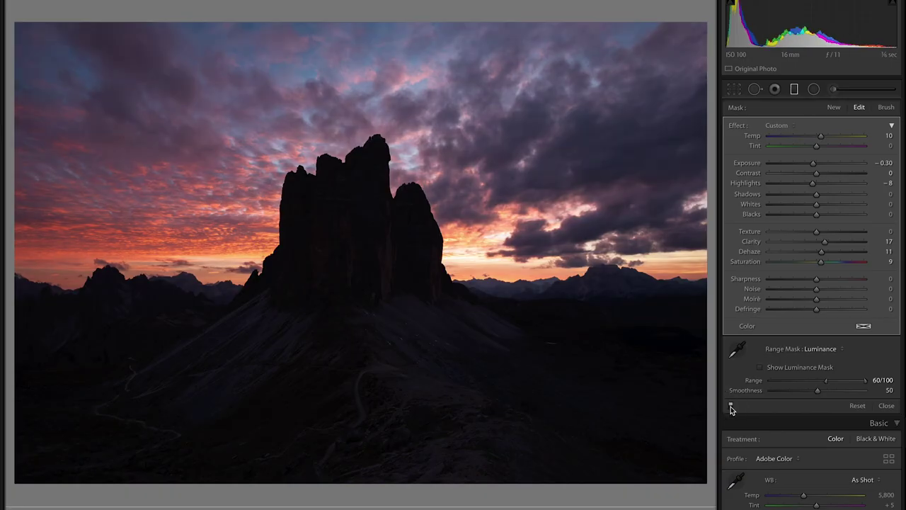
{"action": "left_click", "coordinate": [730, 406]}
{"action": "left_click", "coordinate": [731, 406]}
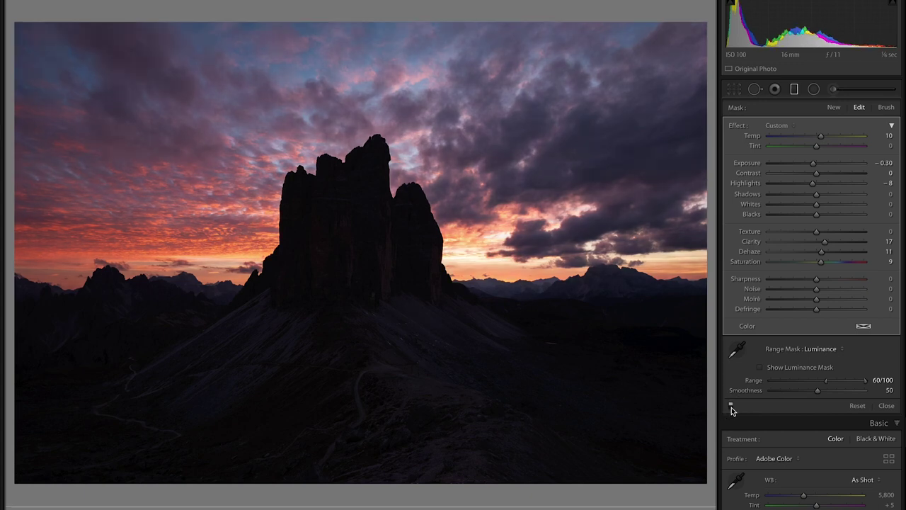
{"action": "left_click", "coordinate": [730, 406]}
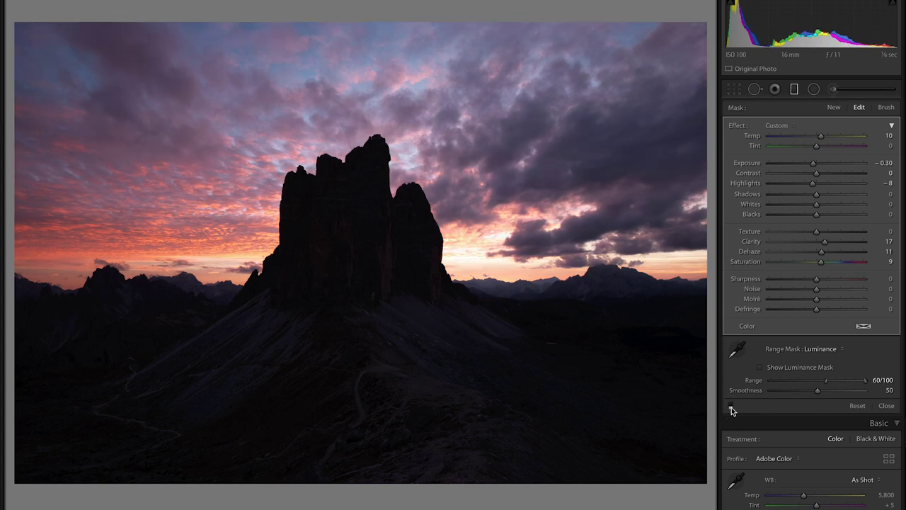
{"action": "left_click", "coordinate": [731, 407]}
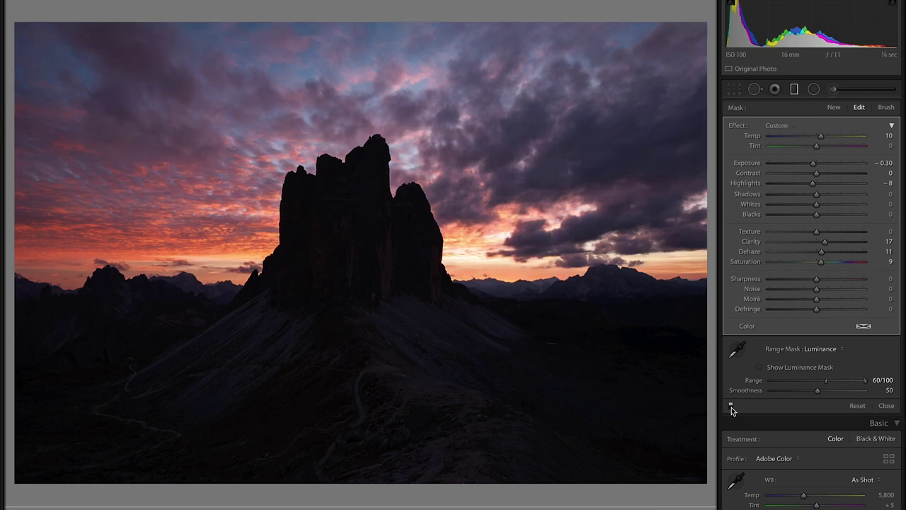
{"action": "left_click", "coordinate": [730, 406]}
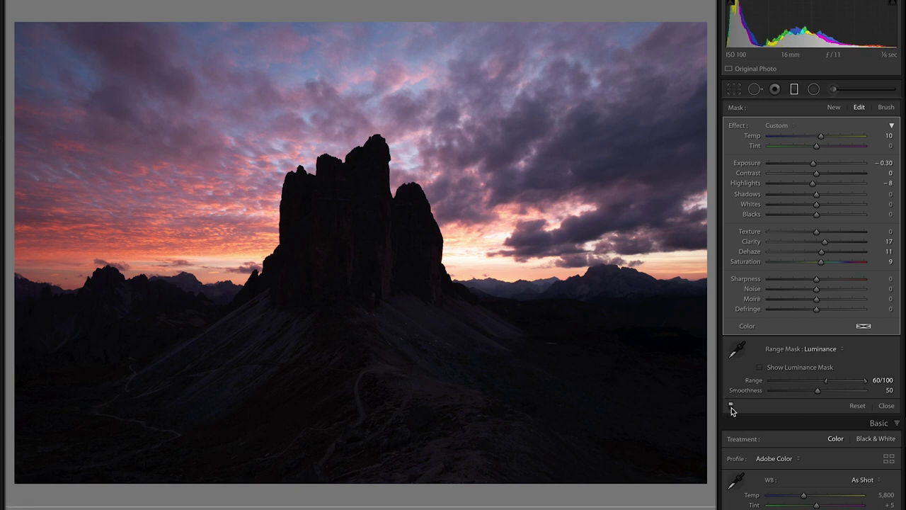
{"action": "left_click", "coordinate": [731, 407]}
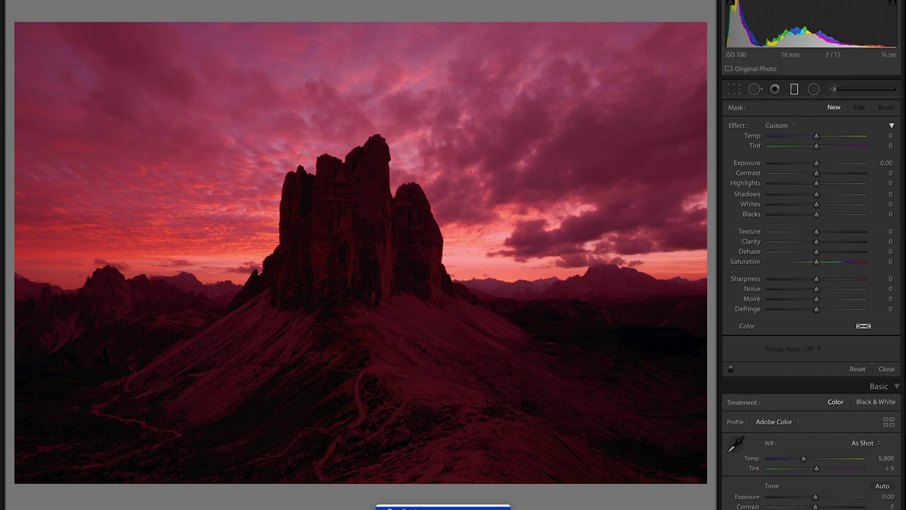
Add a second graduated filter, hide the overlay, and reset all its effect sliders to zero.
{"action": "left_click", "coordinate": [443, 508]}
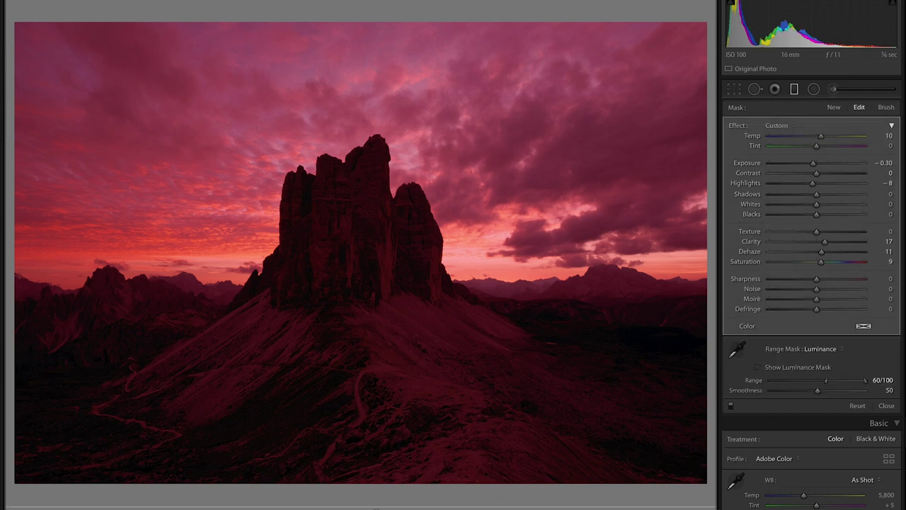
{"action": "key", "text": "o"}
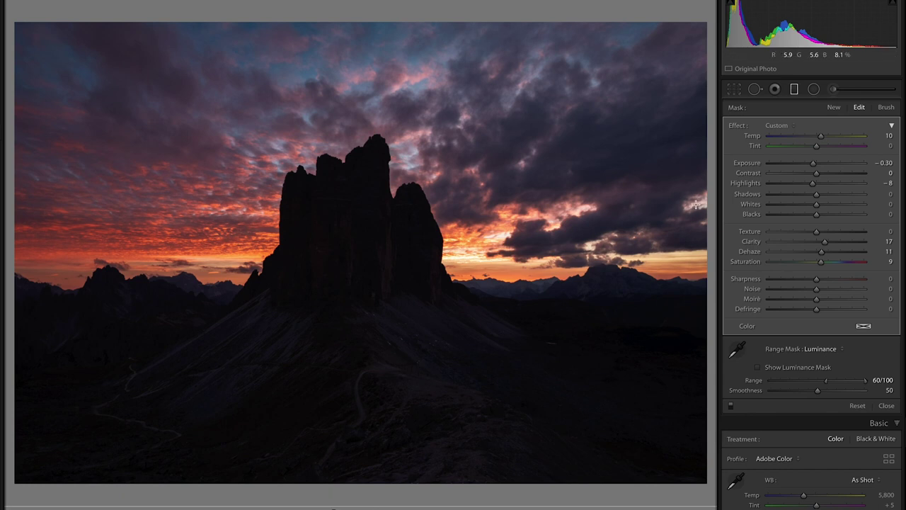
{"action": "left_click", "coordinate": [739, 128], "text": "alt"}
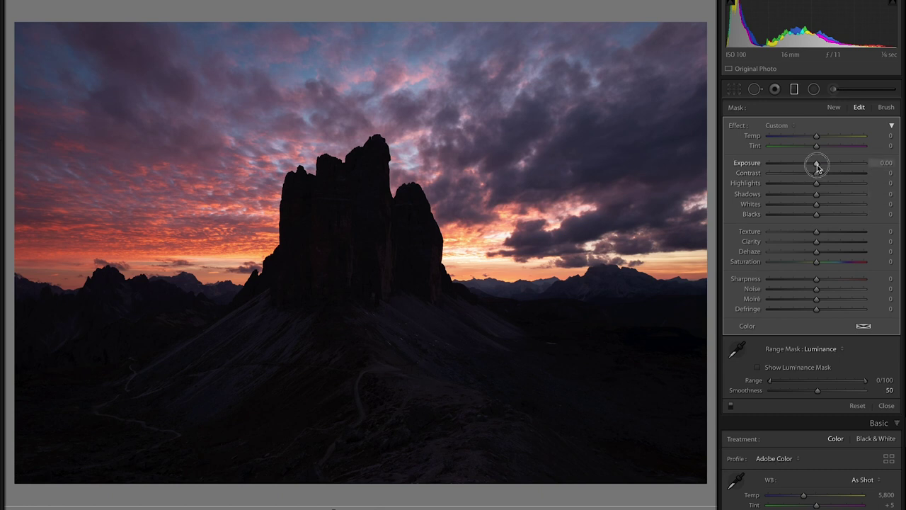
Set the foreground filter to Exposure 0.37, Shadows 13, Texture 16, Dehaze 8, Temp −7, Tint −15.
{"action": "left_click_drag", "start_coordinate": [818, 167], "coordinate": [823, 198]}
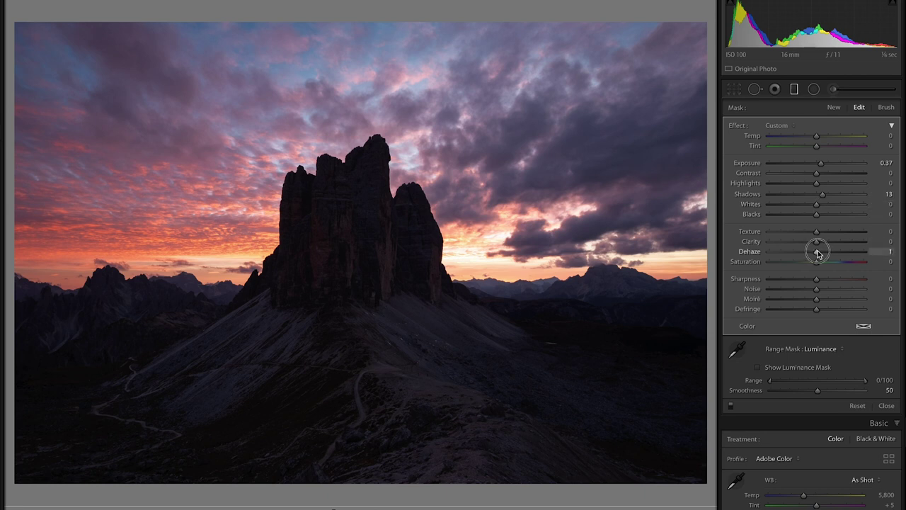
{"action": "left_click_drag", "start_coordinate": [818, 255], "coordinate": [820, 256]}
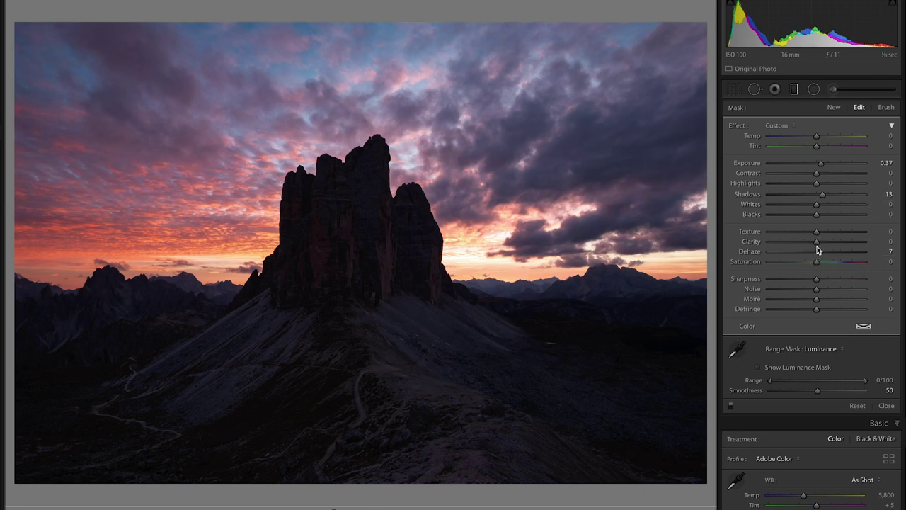
{"action": "left_click_drag", "start_coordinate": [818, 235], "coordinate": [823, 235]}
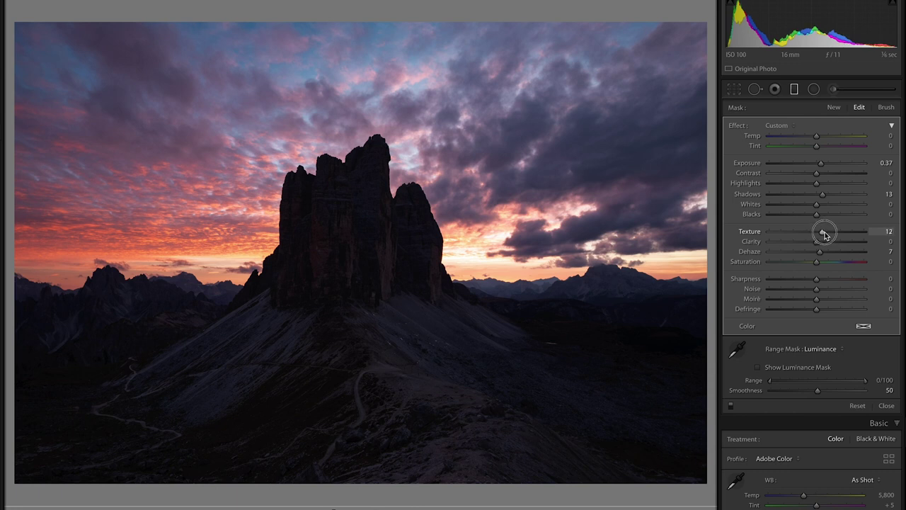
{"action": "left_click_drag", "start_coordinate": [824, 236], "coordinate": [823, 235]}
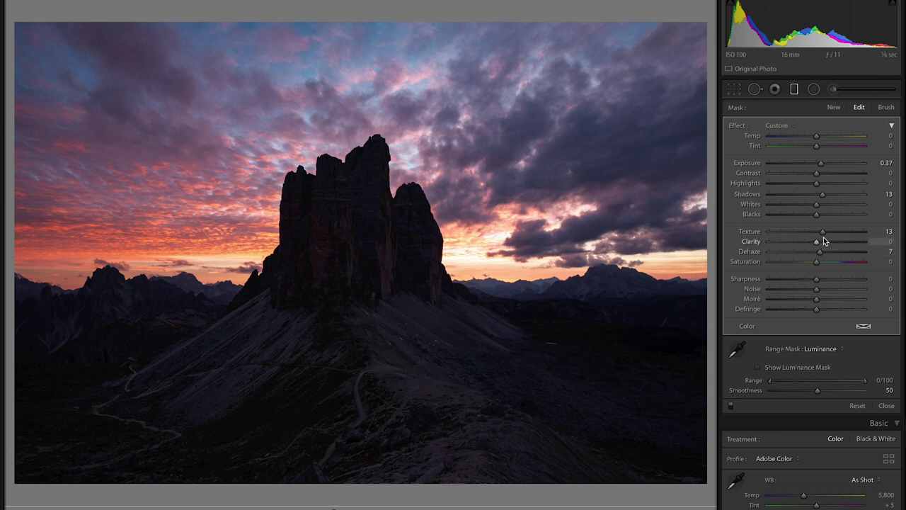
{"action": "left_click_drag", "start_coordinate": [820, 234], "coordinate": [821, 252]}
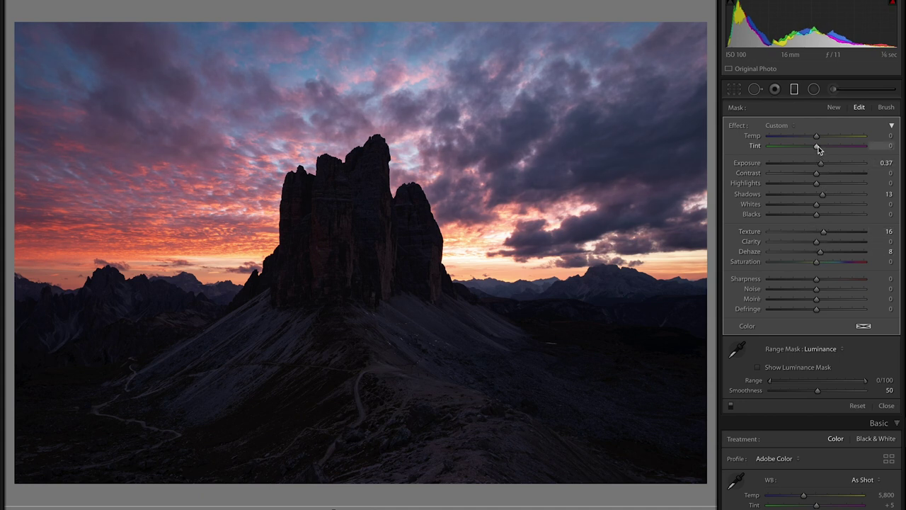
{"action": "left_click_drag", "start_coordinate": [819, 149], "coordinate": [819, 149]}
{"action": "left_click_drag", "start_coordinate": [815, 149], "coordinate": [812, 140]}
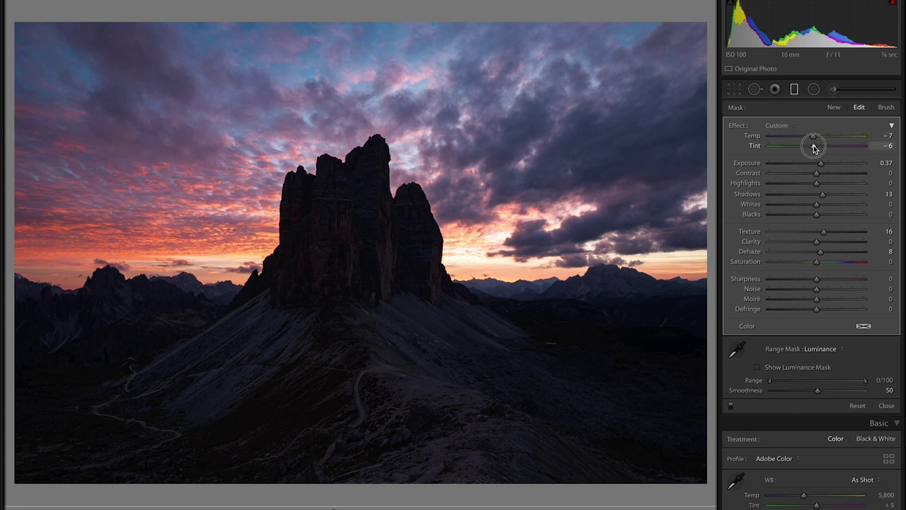
{"action": "left_click_drag", "start_coordinate": [811, 148], "coordinate": [813, 148]}
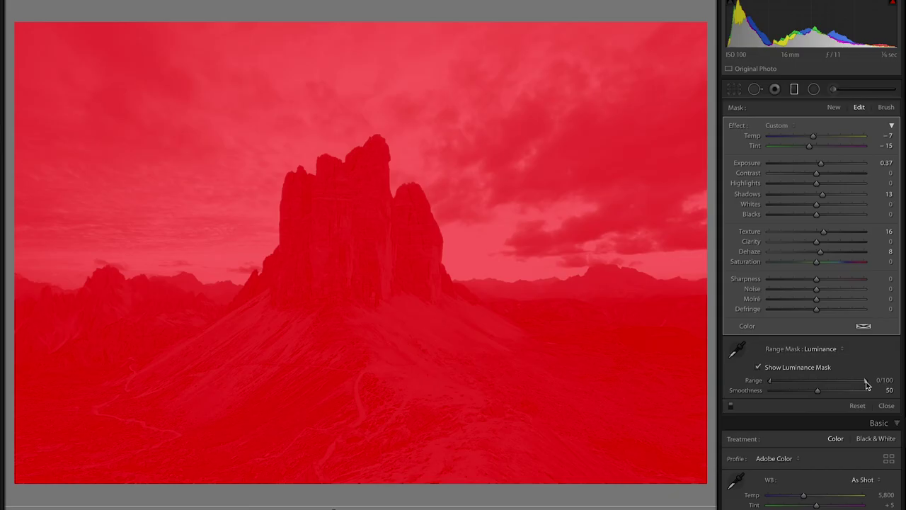
Narrow the foreground filter's luminance range to 0/74, then hide the mask overlay.
{"action": "left_click_drag", "start_coordinate": [865, 382], "coordinate": [840, 384]}
{"action": "left_click", "coordinate": [809, 369]}
{"action": "key", "text": "o"}
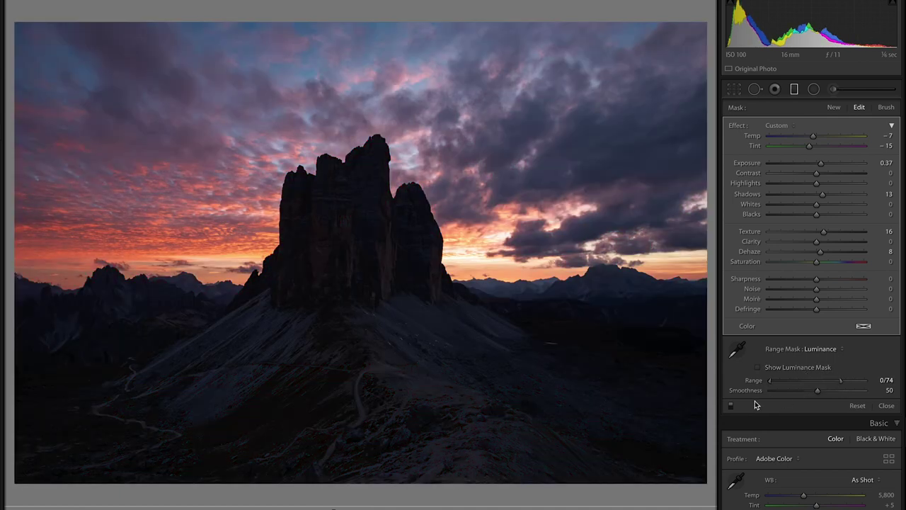
Toggle the foreground graduated filter off and on to compare its effect on the photo.
{"action": "left_click", "coordinate": [731, 407]}
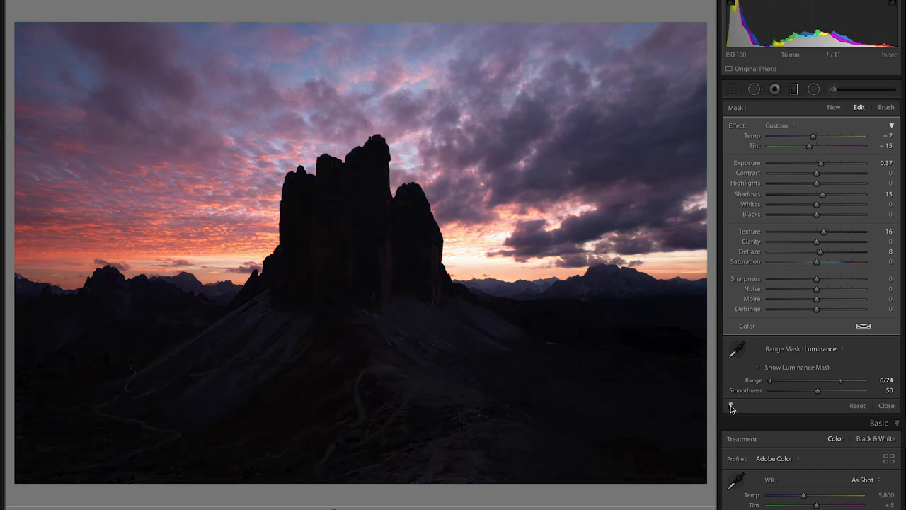
{"action": "left_click", "coordinate": [731, 407]}
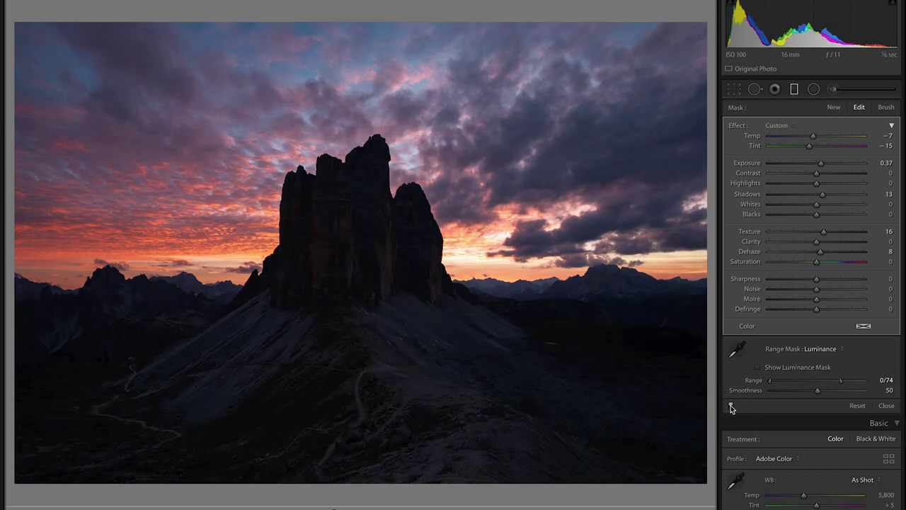
{"action": "left_click", "coordinate": [731, 407]}
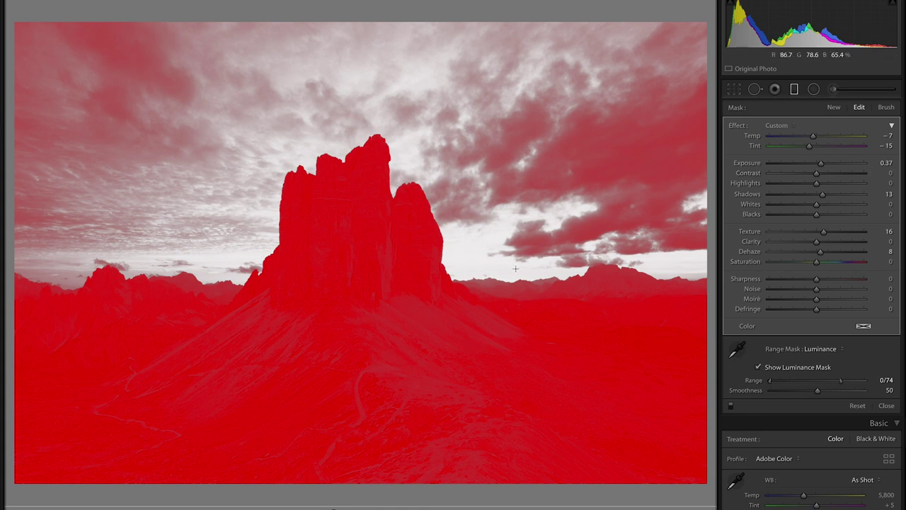
Close the graduated filter adjustments, viewing the photo in Adobe Monochrome black and white.
{"action": "left_click", "coordinate": [886, 404]}
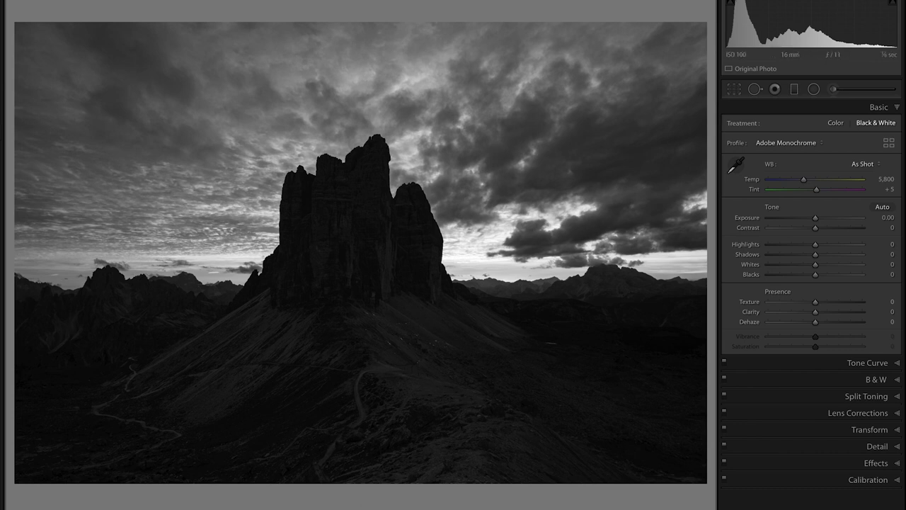
Switch the photo back to Color treatment and reopen the graduated filter adjustments.
{"action": "left_click", "coordinate": [835, 124]}
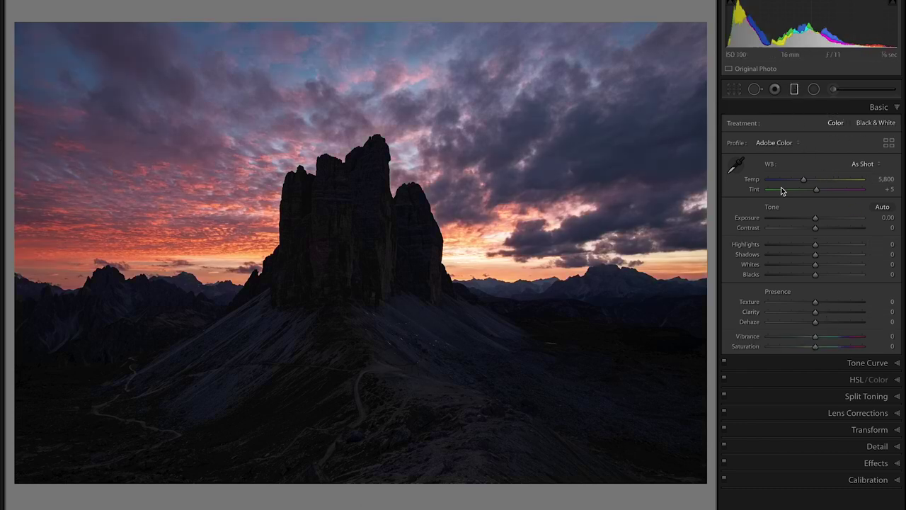
{"action": "key", "text": "m"}
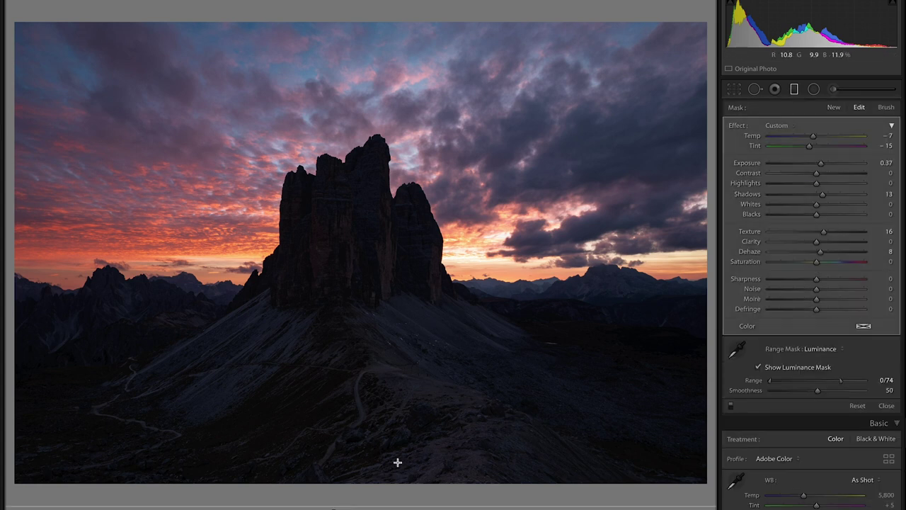
{"action": "mouse_move", "coordinate": [793, 380]}
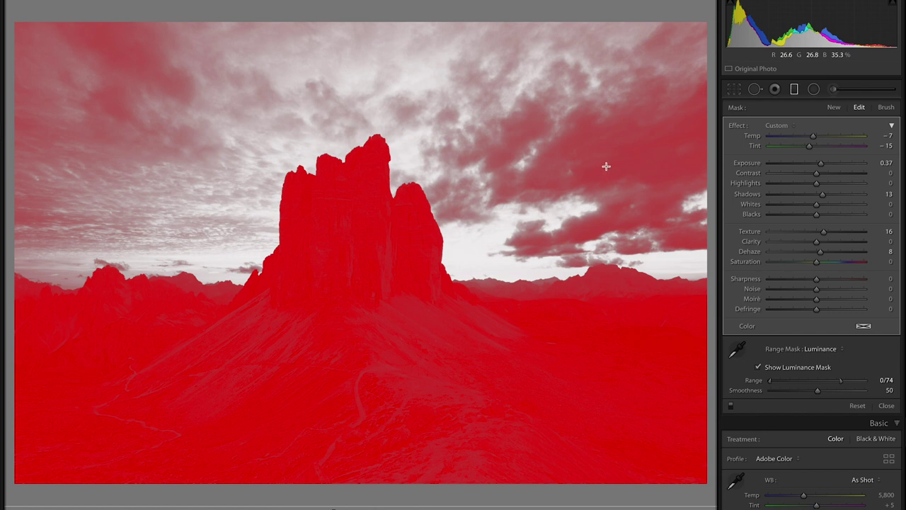
Brush-erase the foreground filter's mask from the upper-right clouds and upper-left sky.
{"action": "left_click", "coordinate": [886, 107]}
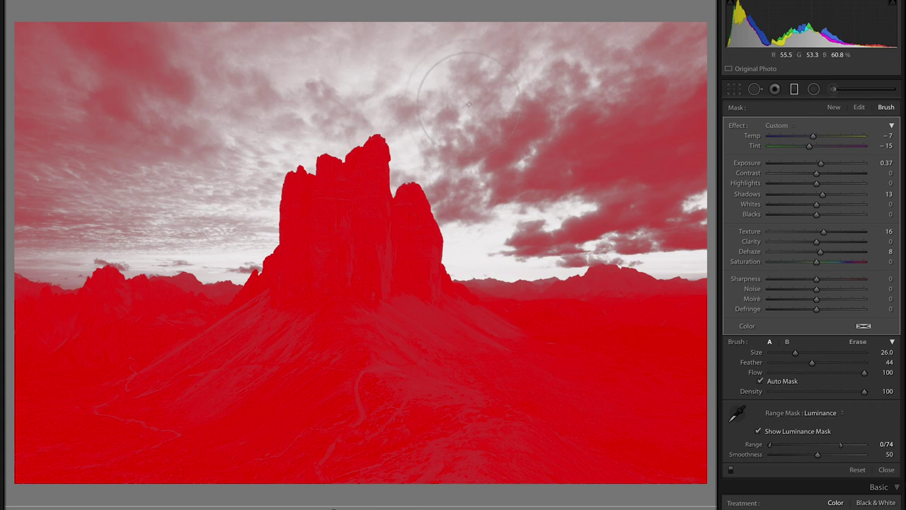
{"action": "key", "text": "alt"}
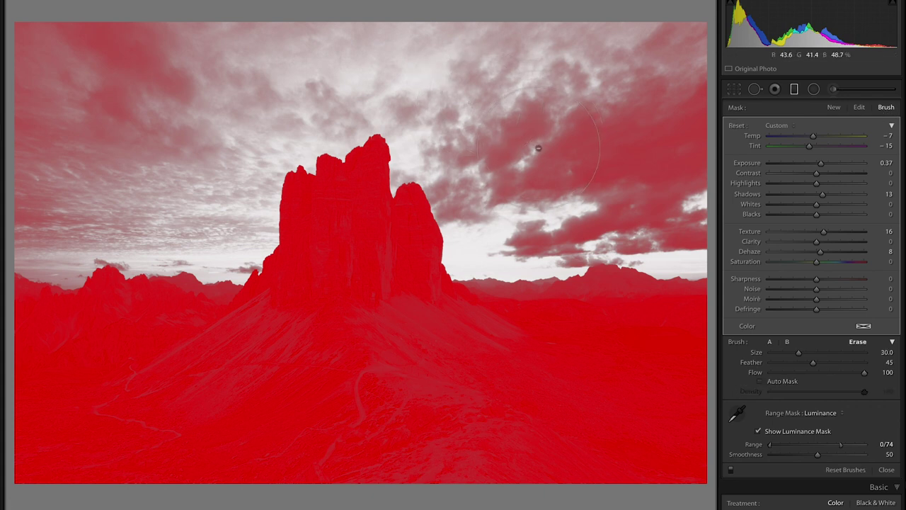
{"action": "mouse_move", "coordinate": [540, 143]}
{"action": "left_mouse_down"}
{"action": "mouse_move", "coordinate": [665, 159]}
{"action": "mouse_move", "coordinate": [683, 127]}
{"action": "mouse_move", "coordinate": [683, 65]}
{"action": "mouse_move", "coordinate": [668, 48]}
{"action": "mouse_move", "coordinate": [619, 41]}
{"action": "mouse_move", "coordinate": [537, 82]}
{"action": "mouse_move", "coordinate": [548, 193]}
{"action": "mouse_move", "coordinate": [577, 175]}
{"action": "mouse_move", "coordinate": [651, 169]}
{"action": "mouse_move", "coordinate": [692, 190]}
{"action": "mouse_move", "coordinate": [626, 149]}
{"action": "mouse_move", "coordinate": [555, 153]}
{"action": "mouse_move", "coordinate": [514, 142]}
{"action": "mouse_move", "coordinate": [435, 48]}
{"action": "mouse_move", "coordinate": [225, 38]}
{"action": "mouse_move", "coordinate": [47, 62]}
{"action": "mouse_move", "coordinate": [131, 29]}
{"action": "left_mouse_up"}
{"action": "mouse_move", "coordinate": [129, 111]}
{"action": "left_mouse_down"}
{"action": "mouse_move", "coordinate": [121, 135]}
{"action": "mouse_move", "coordinate": [40, 168]}
{"action": "mouse_move", "coordinate": [193, 121]}
{"action": "left_mouse_up"}
{"action": "key", "text": "alt"}
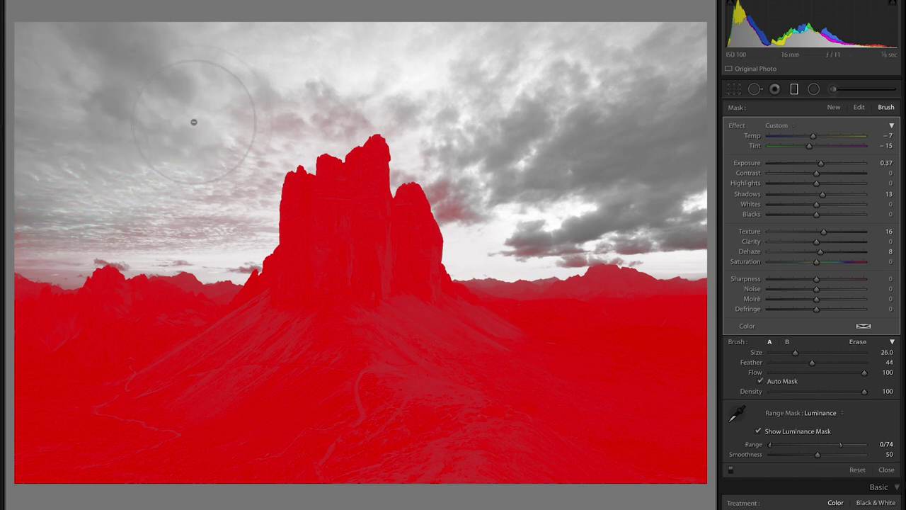
{"action": "key", "text": "alt"}
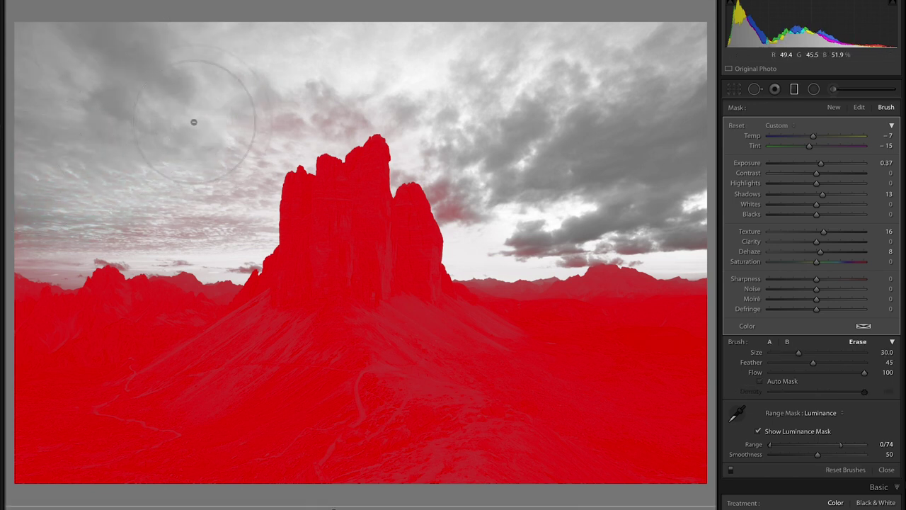
Zoom in close on the rock tower to check the mask, then finish mask editing.
{"action": "scroll", "coordinate": [193, 122], "scroll_direction": "down", "scroll_amount": 7}
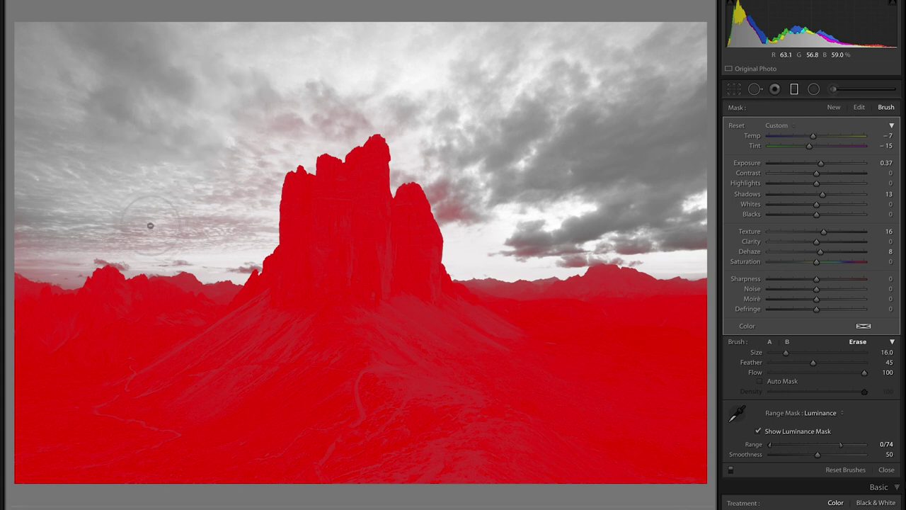
{"action": "key", "text": "alt"}
{"action": "key", "text": "z"}
{"action": "key", "text": "alt"}
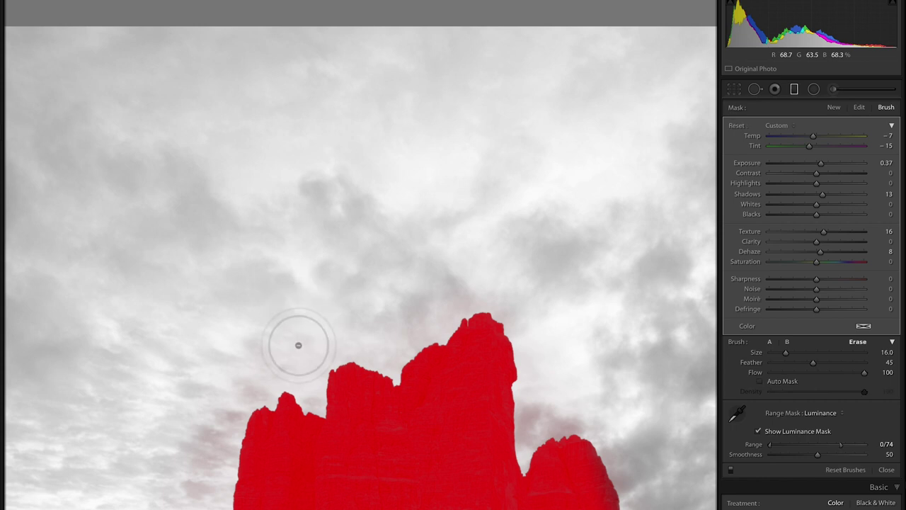
{"action": "key", "text": "alt"}
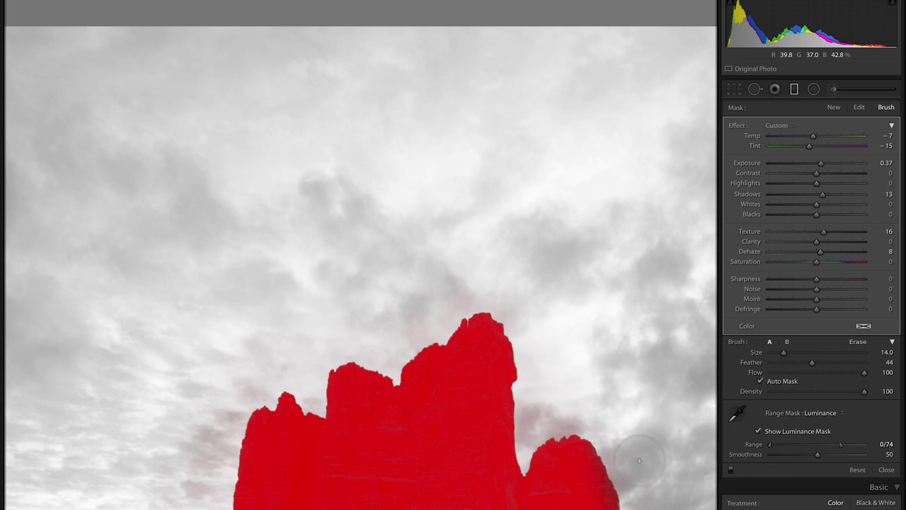
{"action": "key", "text": "k"}
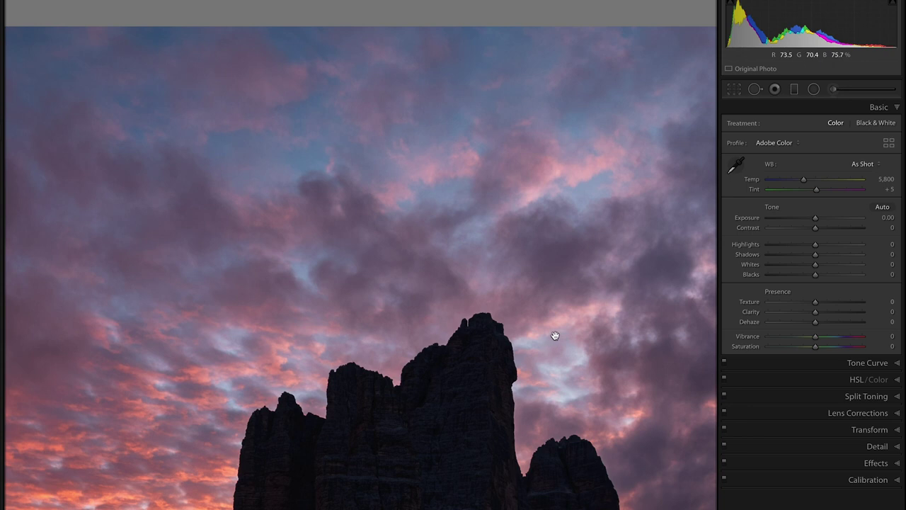
Fit the whole photo, inspect the existing graduated filter, and draw a radial filter around the rock tower.
{"action": "left_click", "coordinate": [555, 335]}
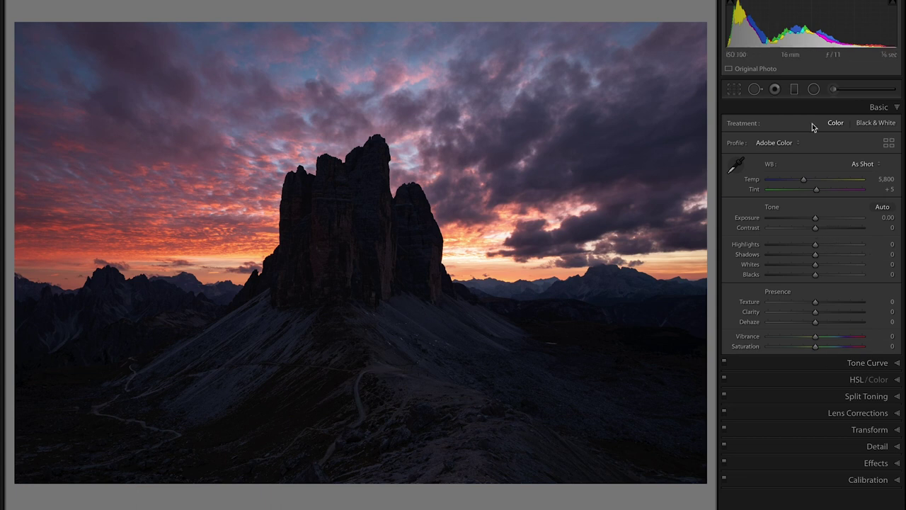
{"action": "left_click", "coordinate": [794, 90]}
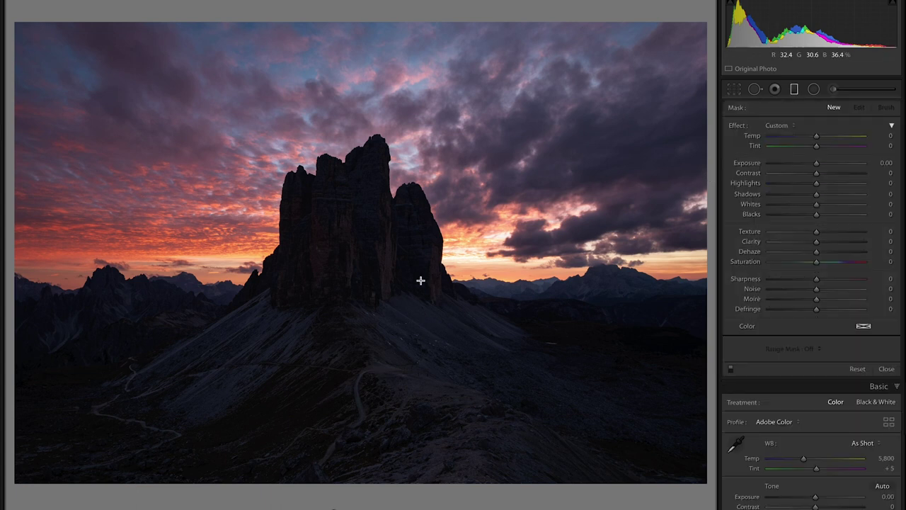
{"action": "left_click", "coordinate": [335, 504]}
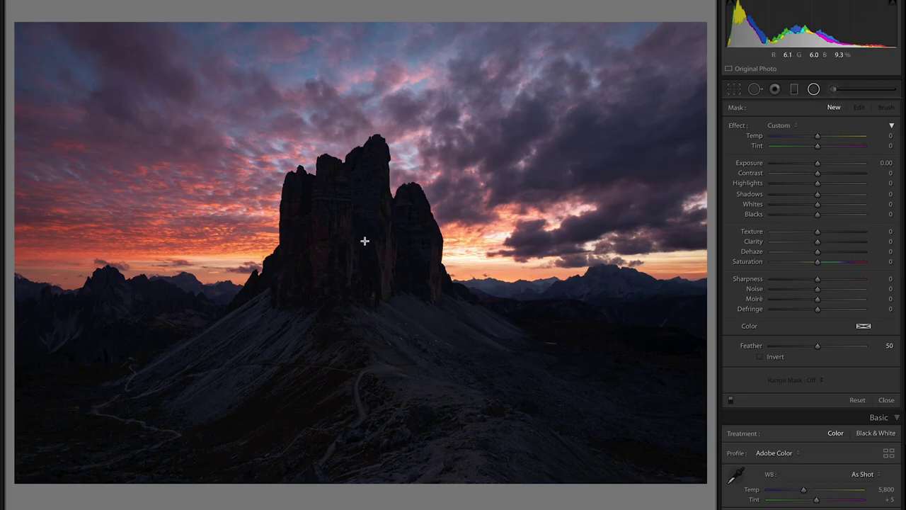
{"action": "left_click_drag", "start_coordinate": [353, 234], "coordinate": [158, 75]}
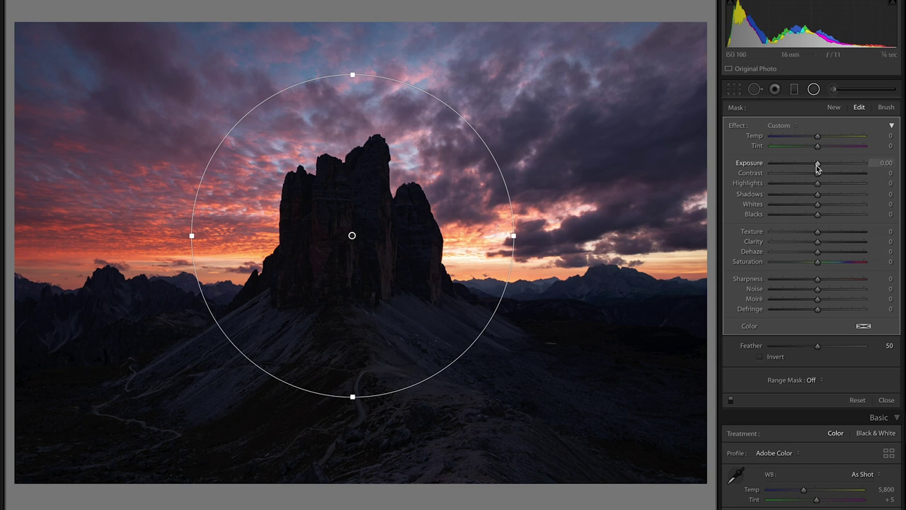
Raise the inverted radial filter's Exposure to 0.25 around the central peaks.
{"action": "left_click_drag", "start_coordinate": [817, 164], "coordinate": [818, 167]}
{"action": "left_click_drag", "start_coordinate": [819, 167], "coordinate": [821, 167]}
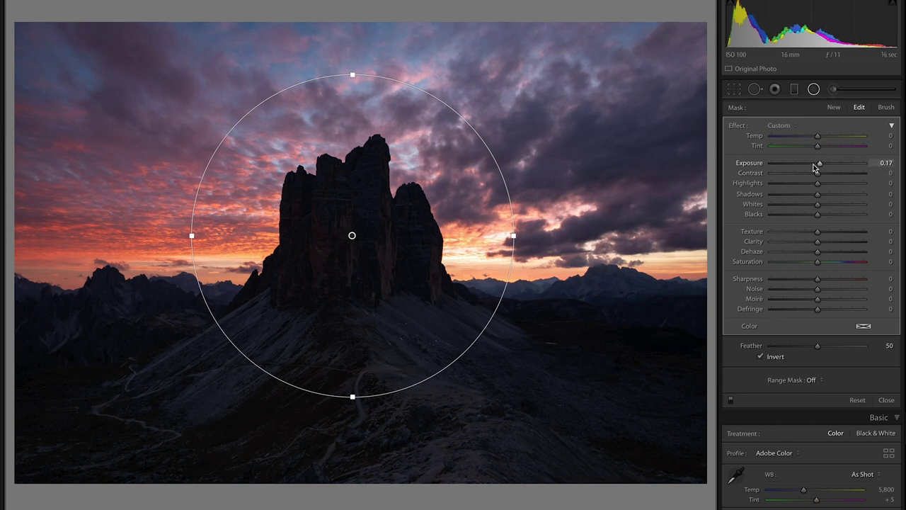
{"action": "left_click_drag", "start_coordinate": [821, 165], "coordinate": [821, 165]}
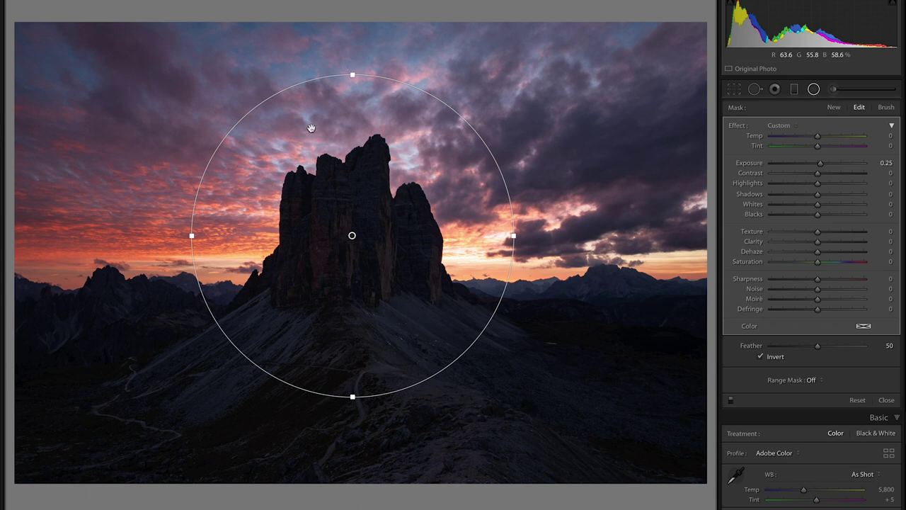
{"action": "left_click", "coordinate": [811, 380]}
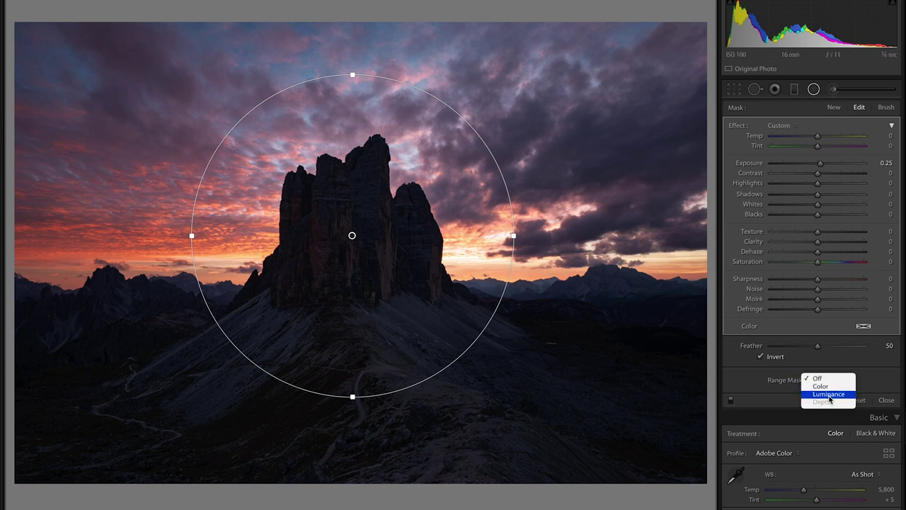
Limit the radial filter with a Luminance range mask set to 0/76, showing the mask.
{"action": "left_click", "coordinate": [828, 394]}
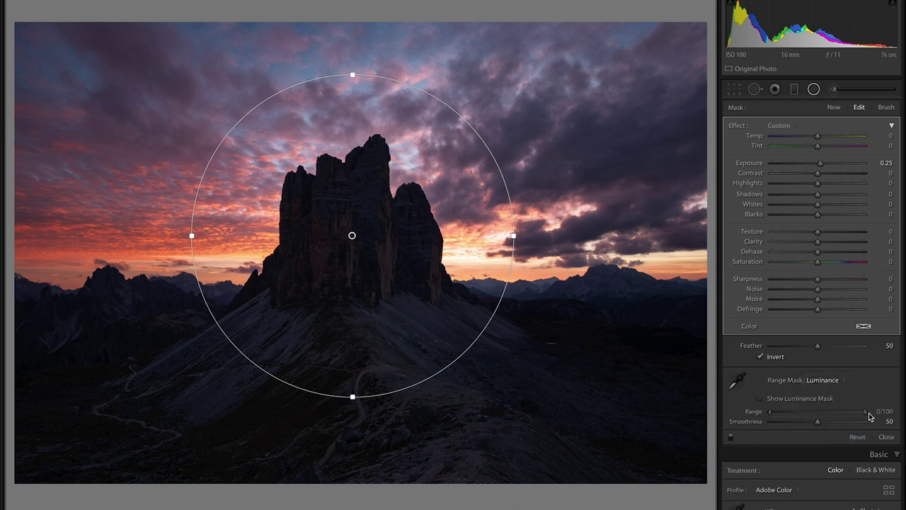
{"action": "left_click", "coordinate": [838, 401]}
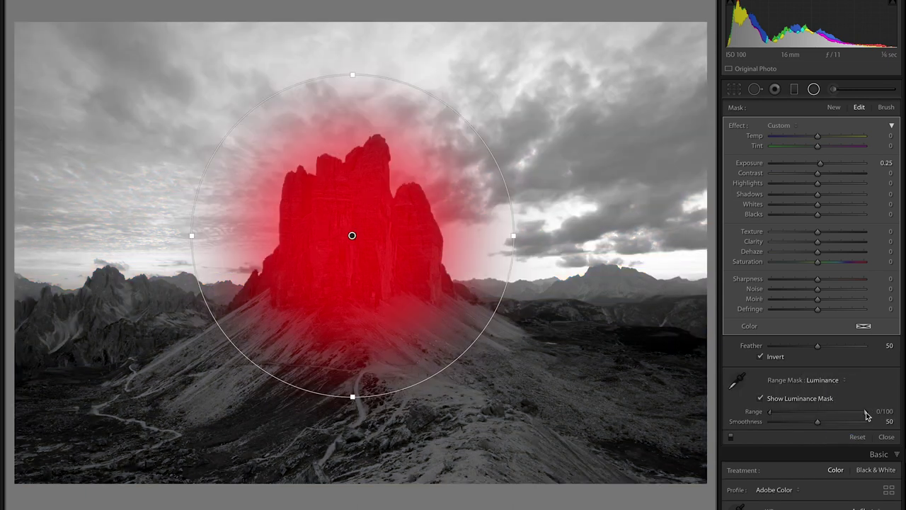
{"action": "left_click_drag", "start_coordinate": [870, 417], "coordinate": [845, 416]}
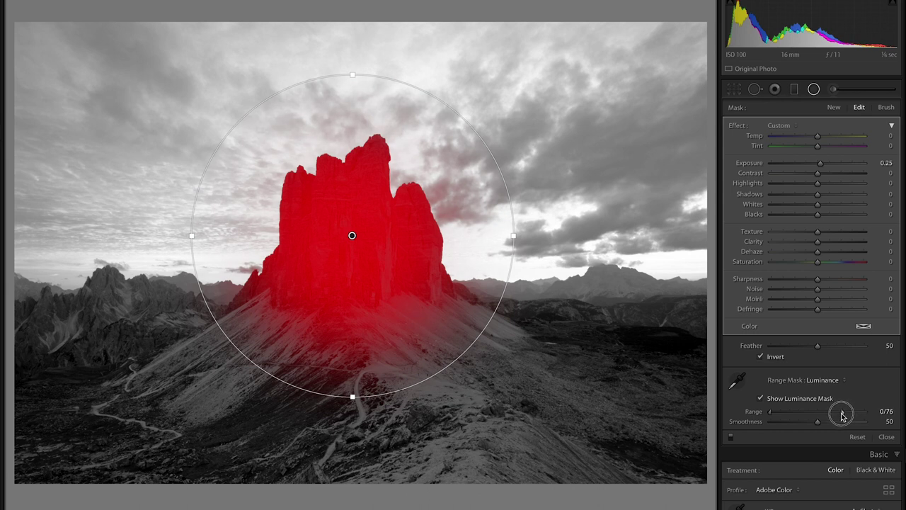
{"action": "left_click_drag", "start_coordinate": [842, 415], "coordinate": [843, 415]}
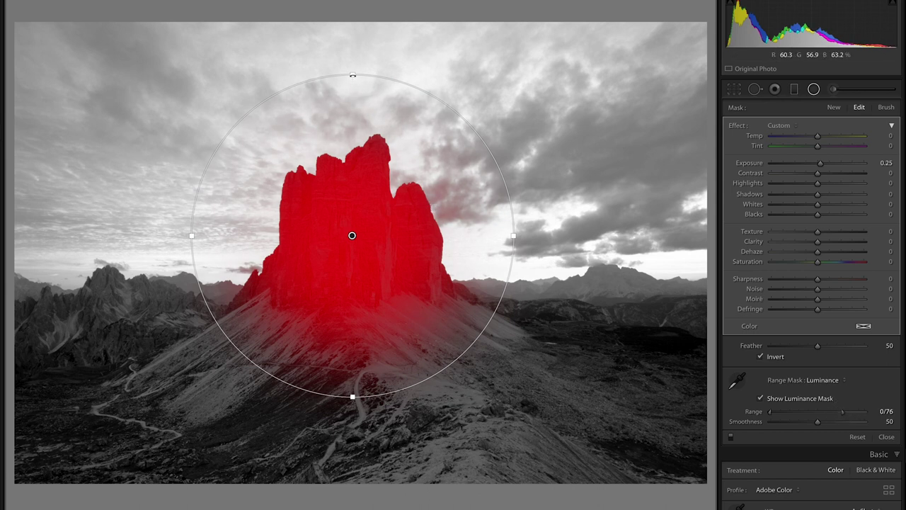
Stretch the radial filter taller and wider into a near-circle, then hide the mask overlay.
{"action": "left_click_drag", "start_coordinate": [353, 72], "coordinate": [352, 54]}
{"action": "left_click_drag", "start_coordinate": [191, 237], "coordinate": [172, 236]}
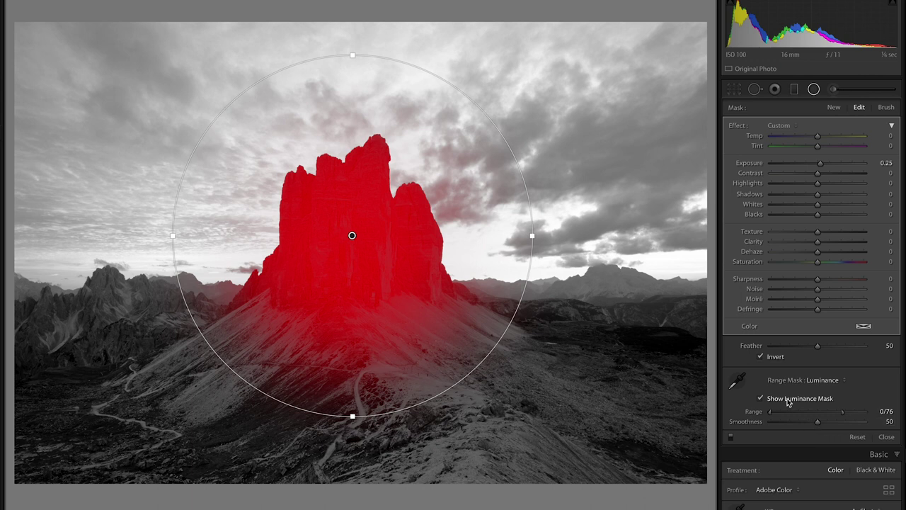
{"action": "left_click", "coordinate": [779, 399]}
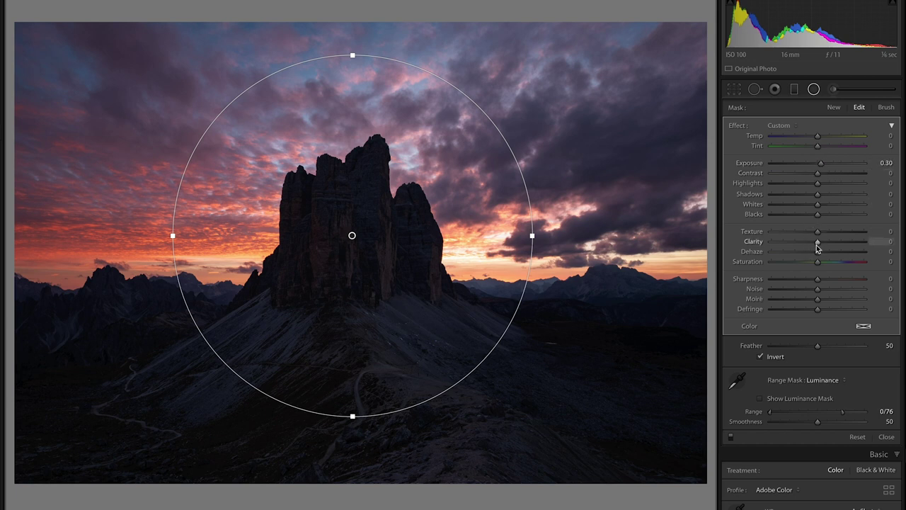
Give the peaks Sharpness 13 and Texture 16 via the radial filter, then switch it off to compare.
{"action": "left_click_drag", "start_coordinate": [817, 279], "coordinate": [824, 281]}
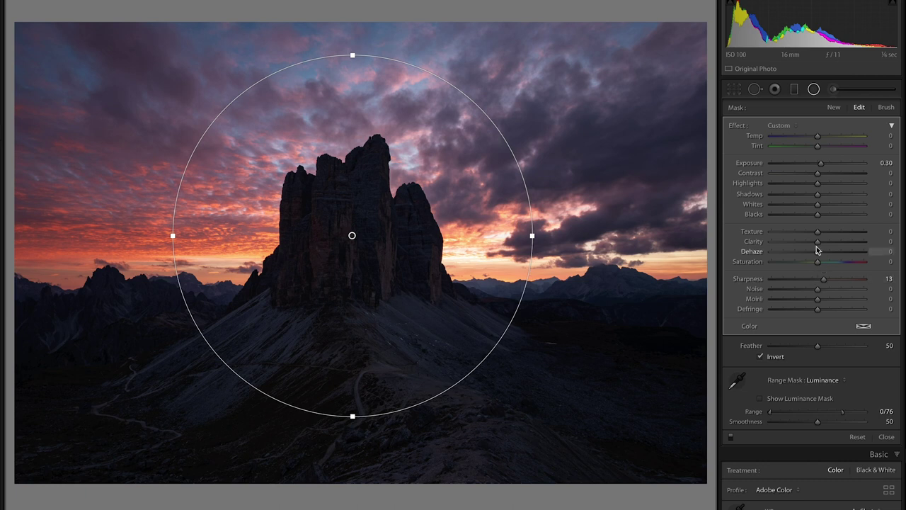
{"action": "left_click_drag", "start_coordinate": [818, 232], "coordinate": [820, 234]}
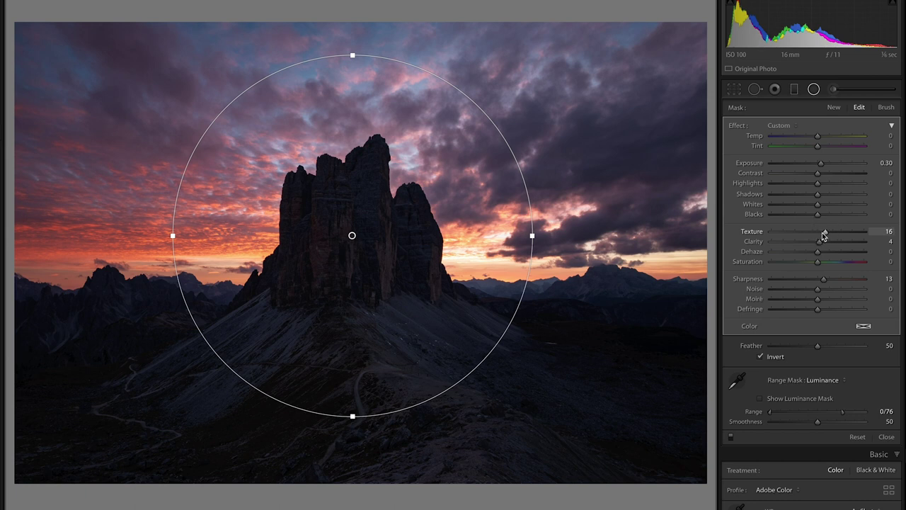
{"action": "left_click_drag", "start_coordinate": [823, 237], "coordinate": [824, 236]}
{"action": "left_click", "coordinate": [732, 437]}
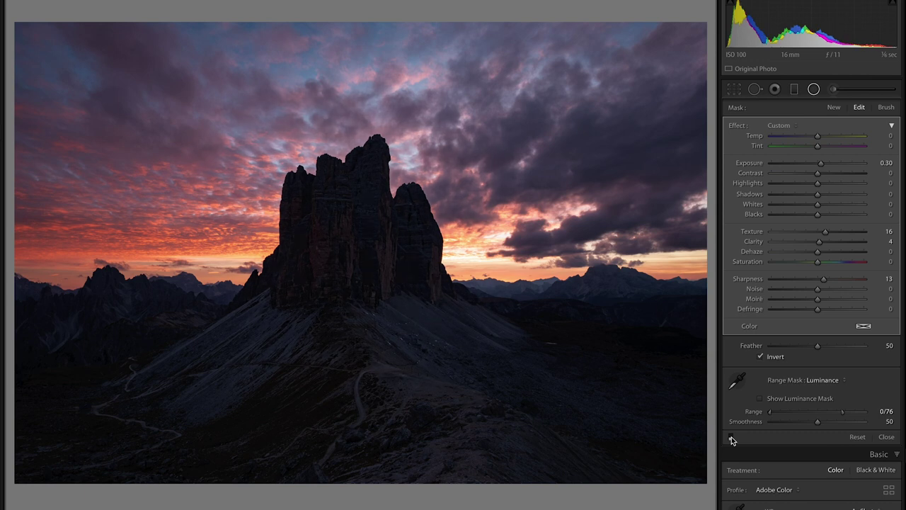
Toggle the radial filter off and on for a before-and-after check, leaving it on.
{"action": "left_click", "coordinate": [732, 438]}
{"action": "left_click", "coordinate": [732, 438]}
{"action": "left_click", "coordinate": [732, 439]}
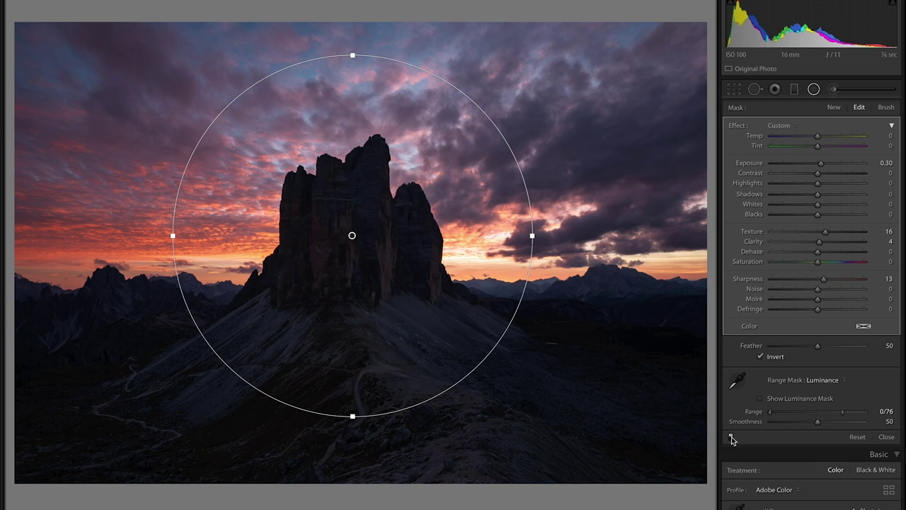